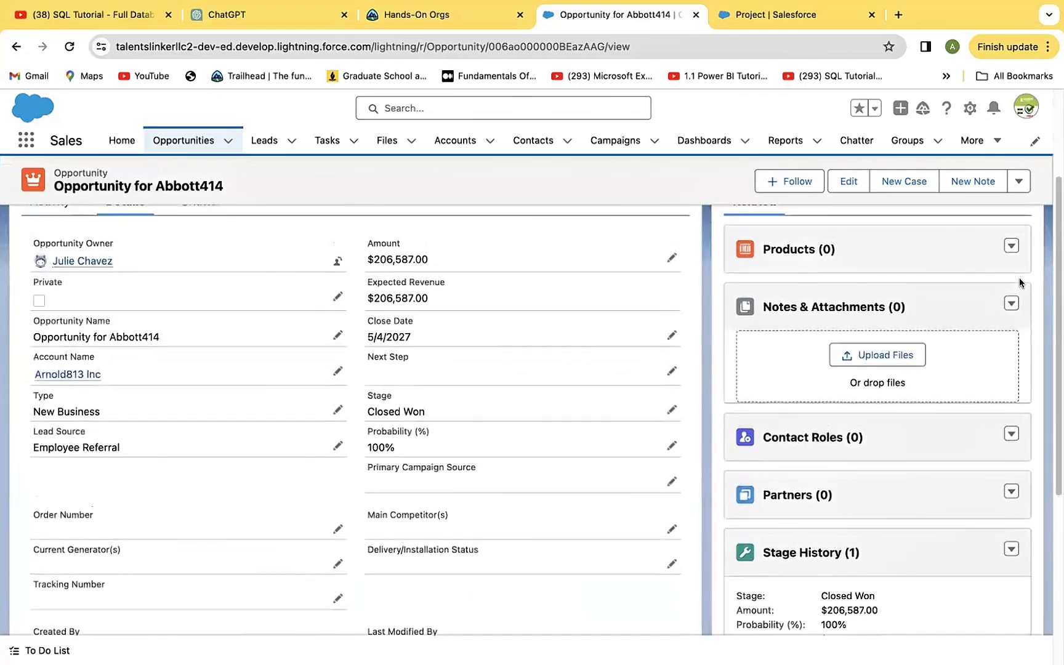
Step: Reload the opportunity page in the Sales app and open the Projects list from the app's navigation
{"action": "scroll", "coordinate": [1050, 267], "scroll_direction": "up", "scroll_amount": 3}
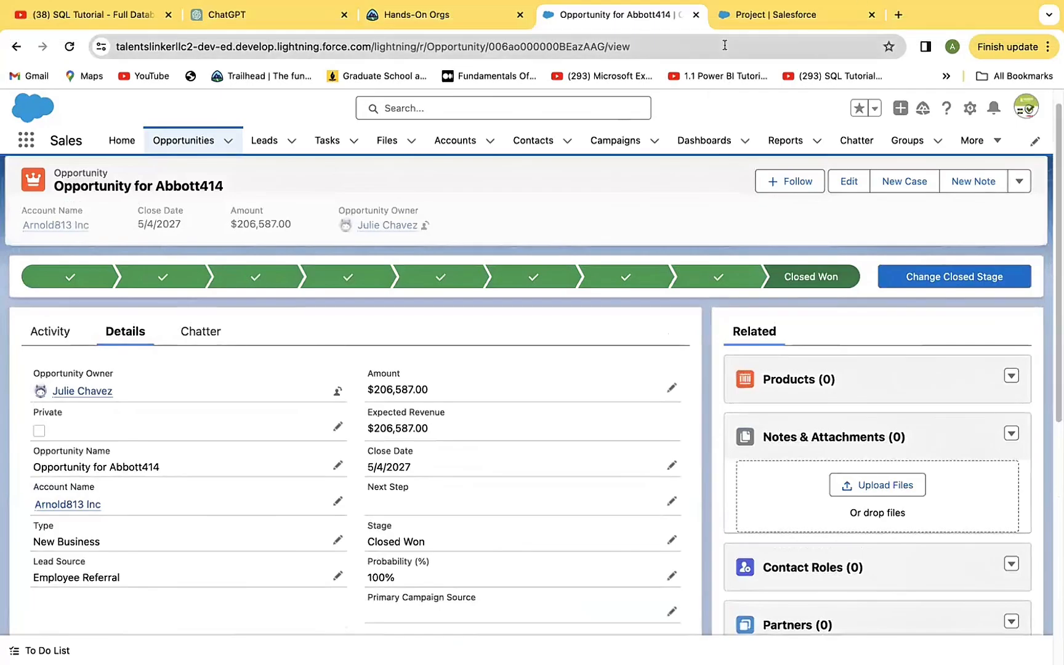
{"action": "left_click", "coordinate": [789, 17]}
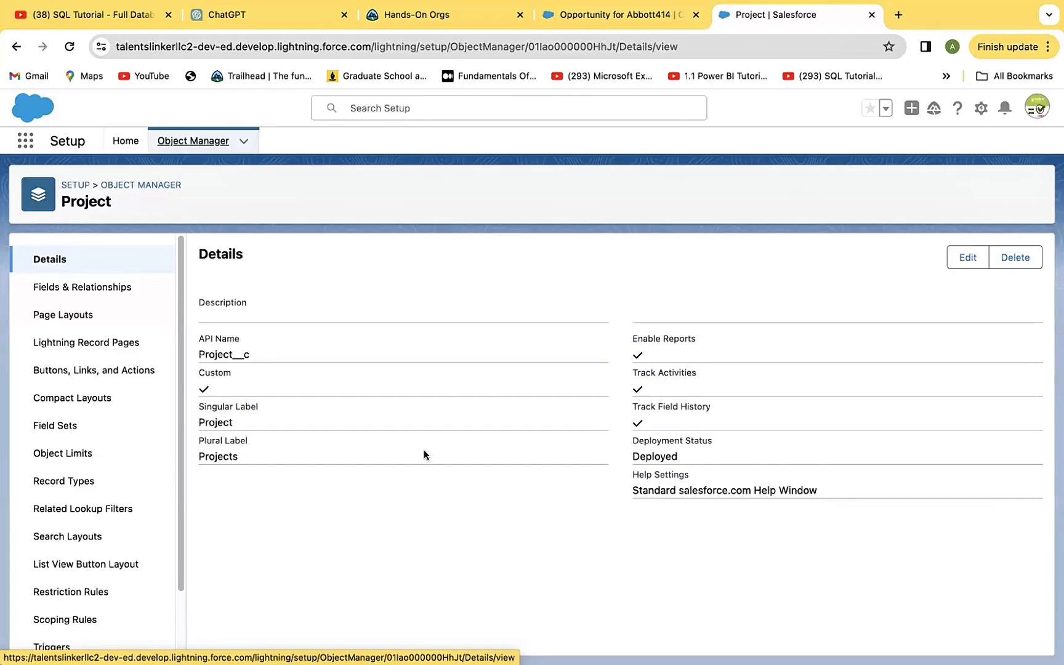
{"action": "left_click", "coordinate": [653, 16]}
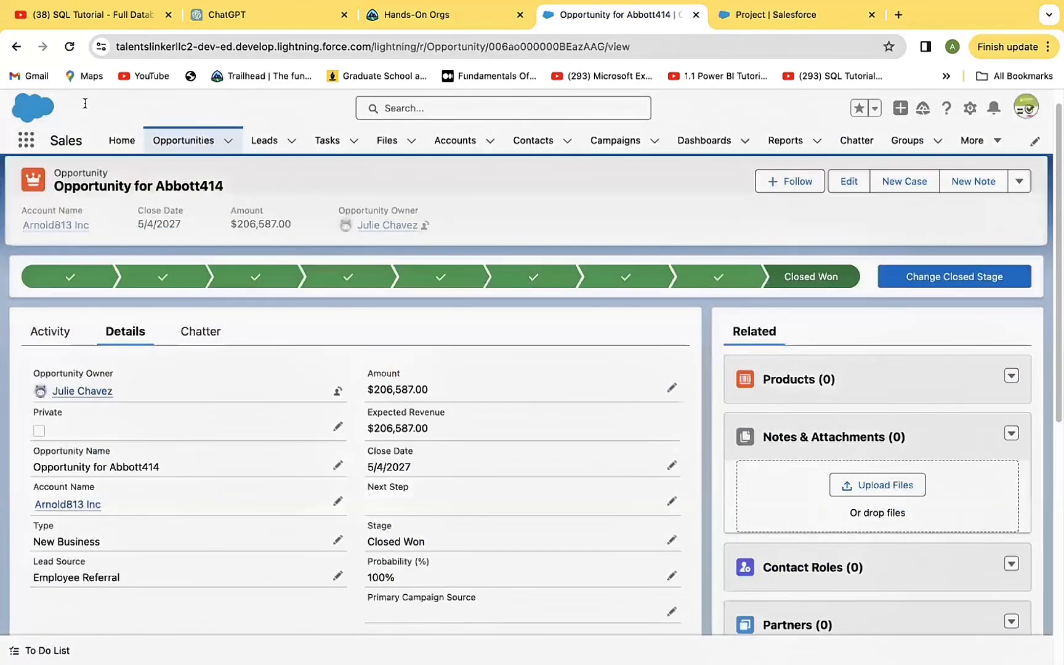
{"action": "left_click", "coordinate": [69, 46]}
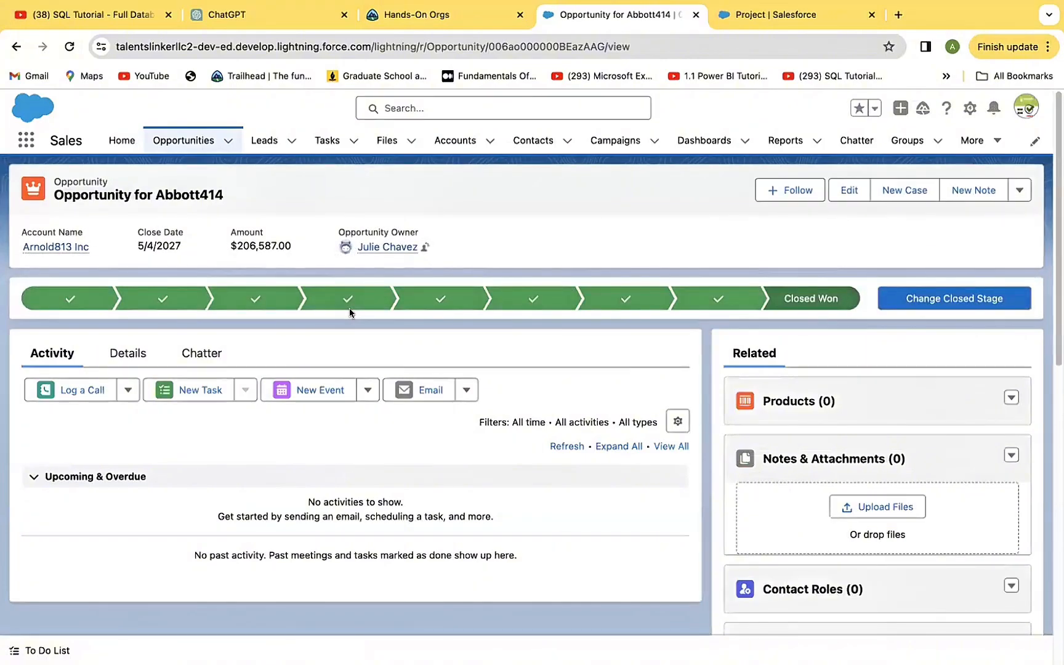
{"action": "left_click", "coordinate": [994, 141]}
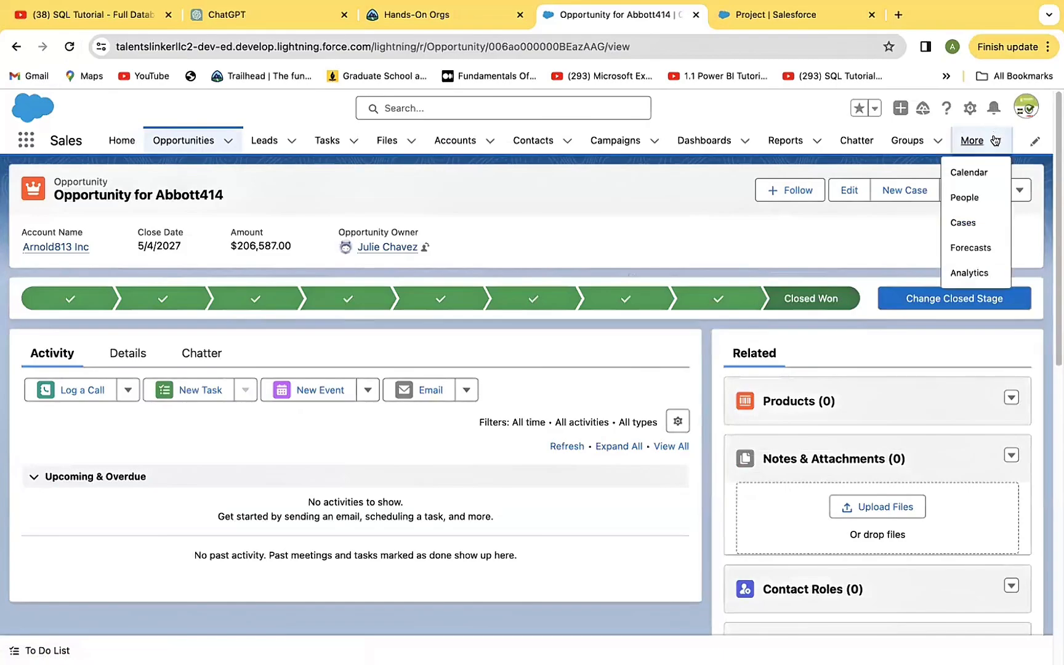
{"action": "left_click", "coordinate": [994, 141]}
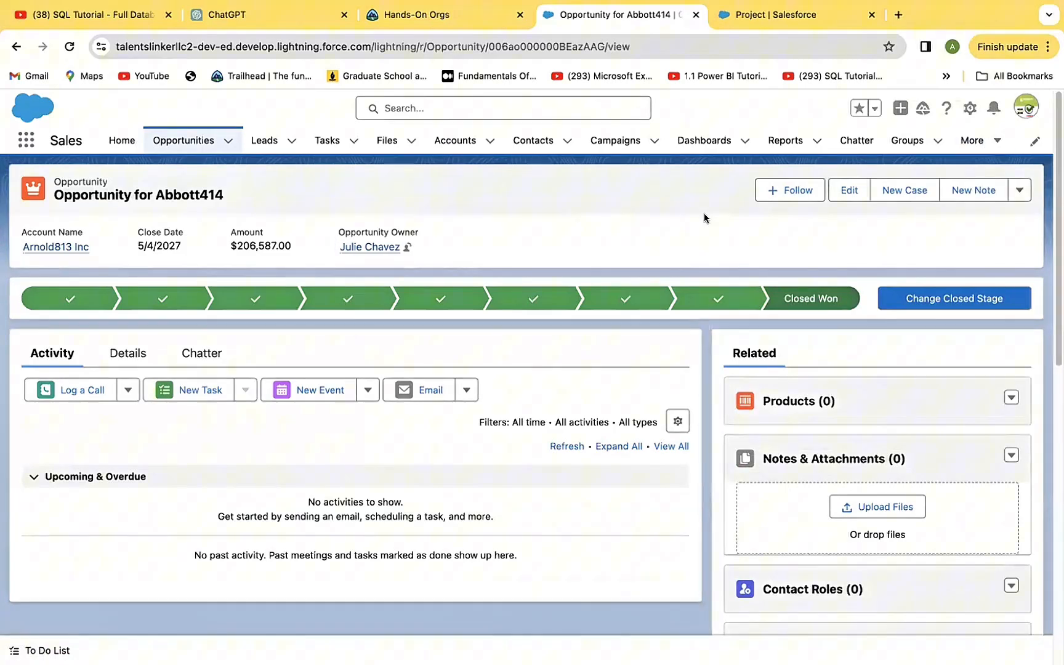
{"action": "left_click", "coordinate": [995, 141]}
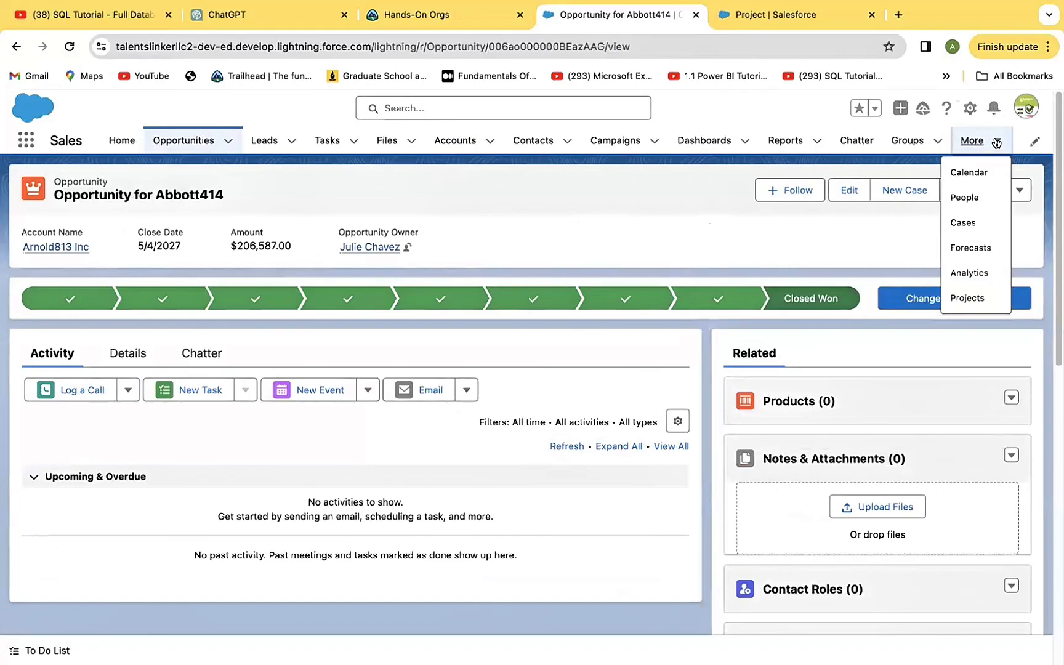
{"action": "left_click", "coordinate": [967, 297]}
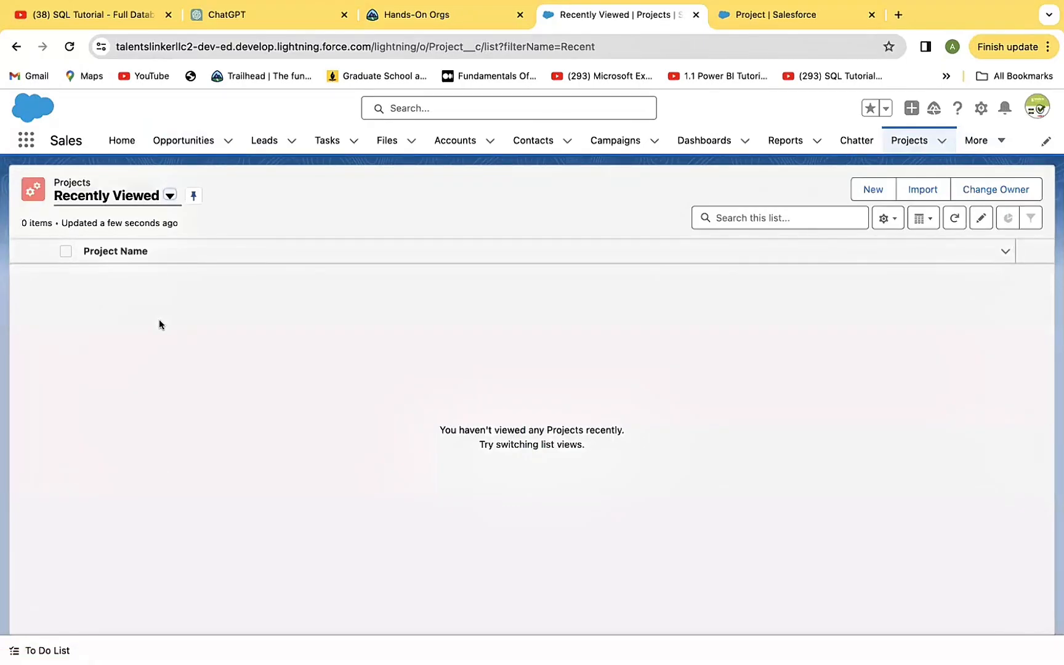
Step: Sort the Projects list by project name and inspect the fields on the new project form without saving a record
{"action": "left_click", "coordinate": [119, 250]}
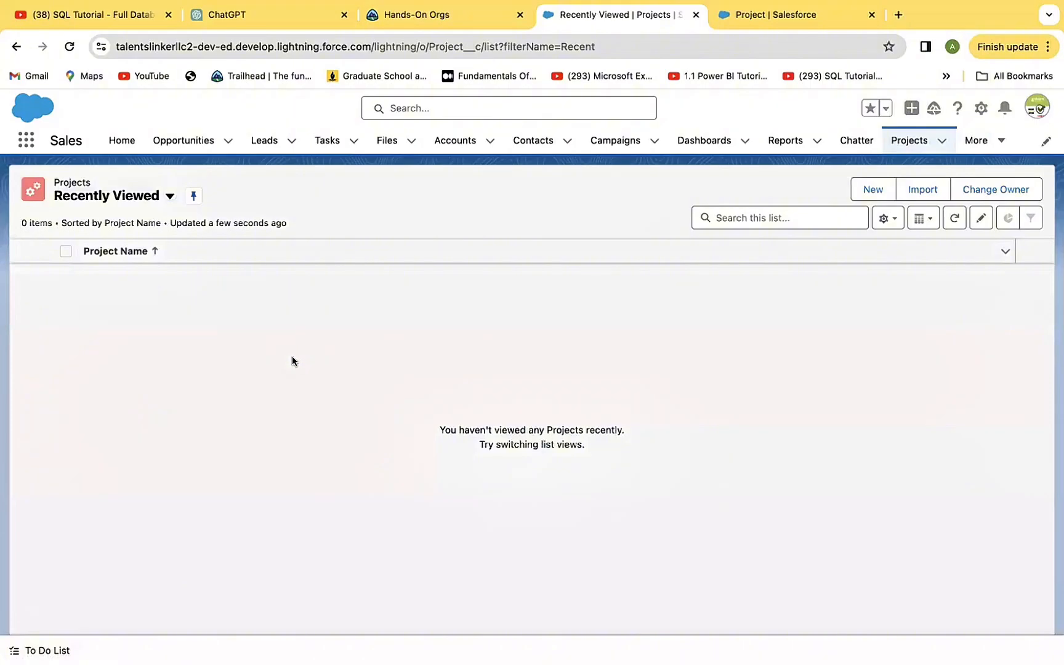
{"action": "left_click", "coordinate": [872, 189]}
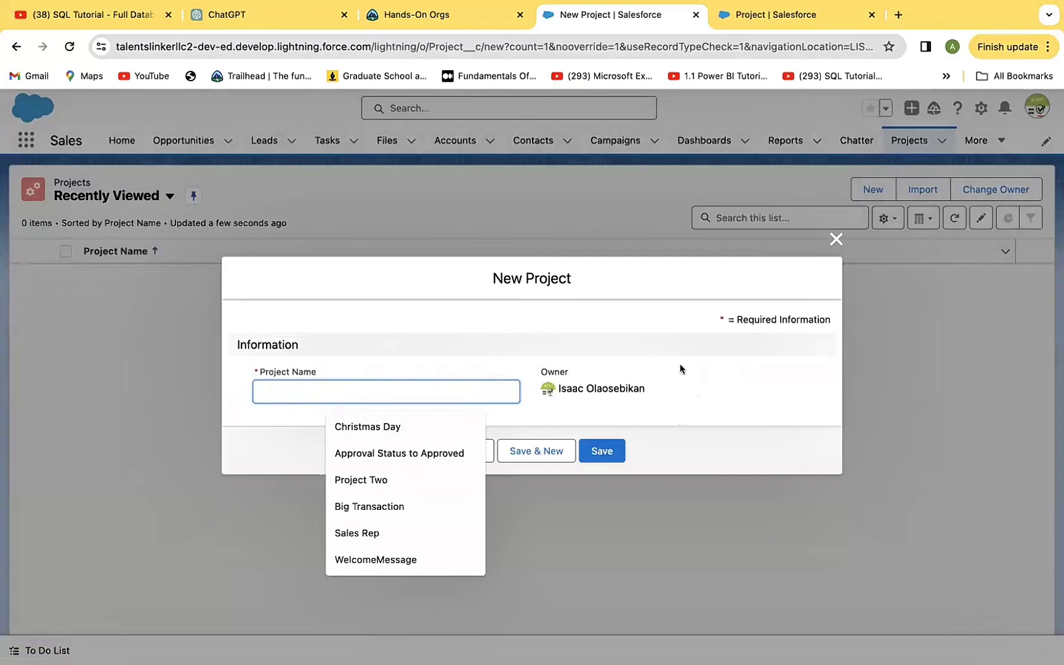
{"action": "left_click", "coordinate": [833, 240]}
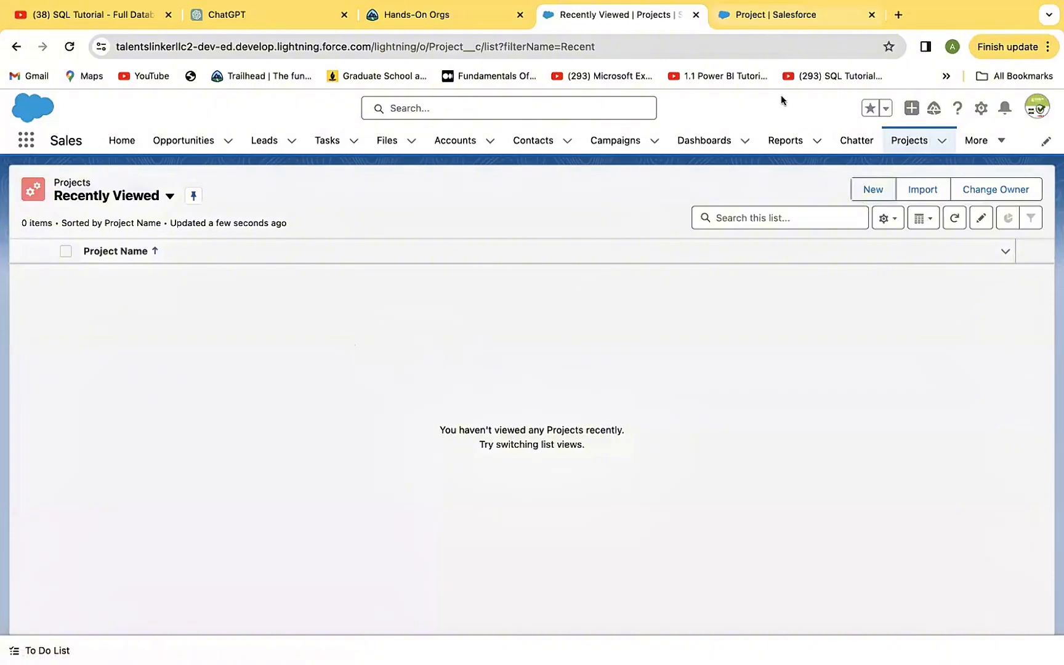
Step: Start a new custom field on the Project object in Setup, using the Date data type
{"action": "left_click", "coordinate": [762, 14]}
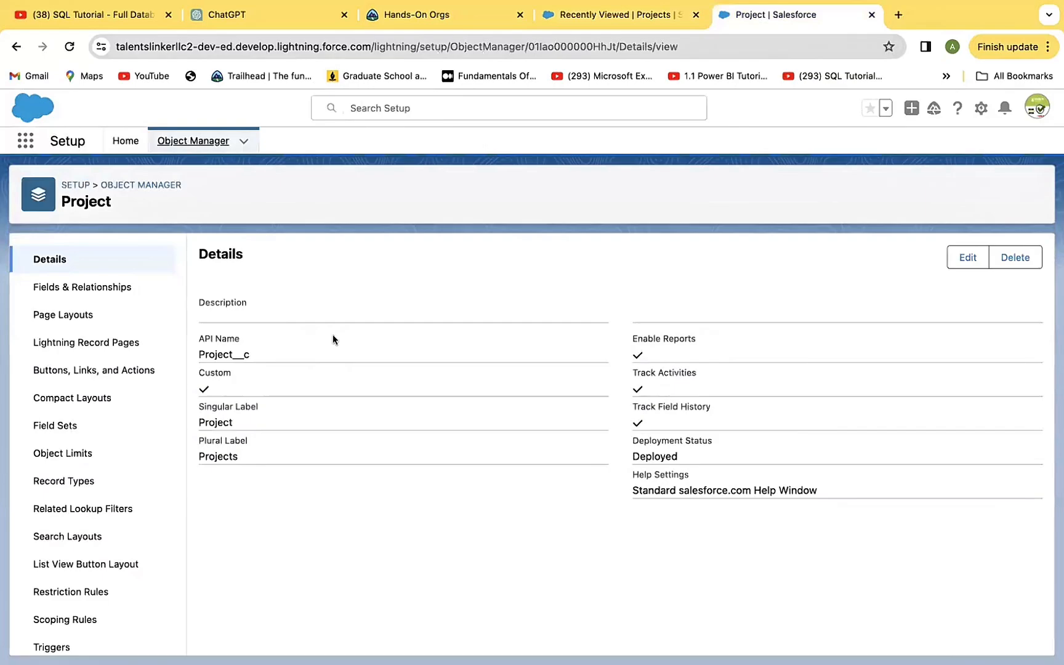
{"action": "left_click", "coordinate": [72, 288]}
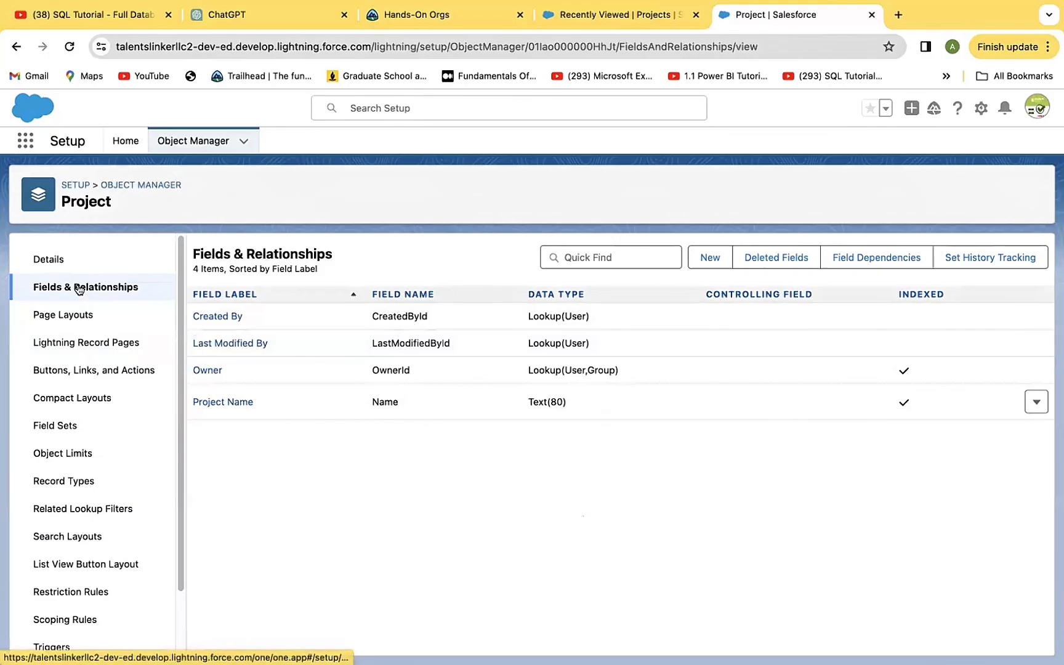
{"action": "left_click", "coordinate": [710, 257]}
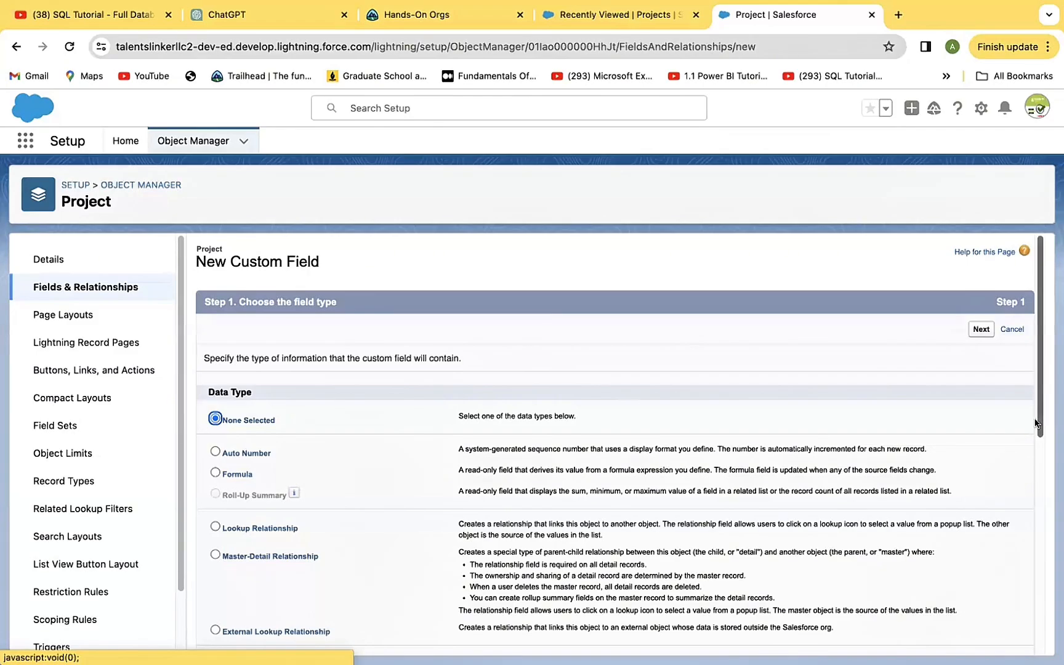
{"action": "scroll", "coordinate": [1035, 424], "scroll_direction": "down", "scroll_amount": 4}
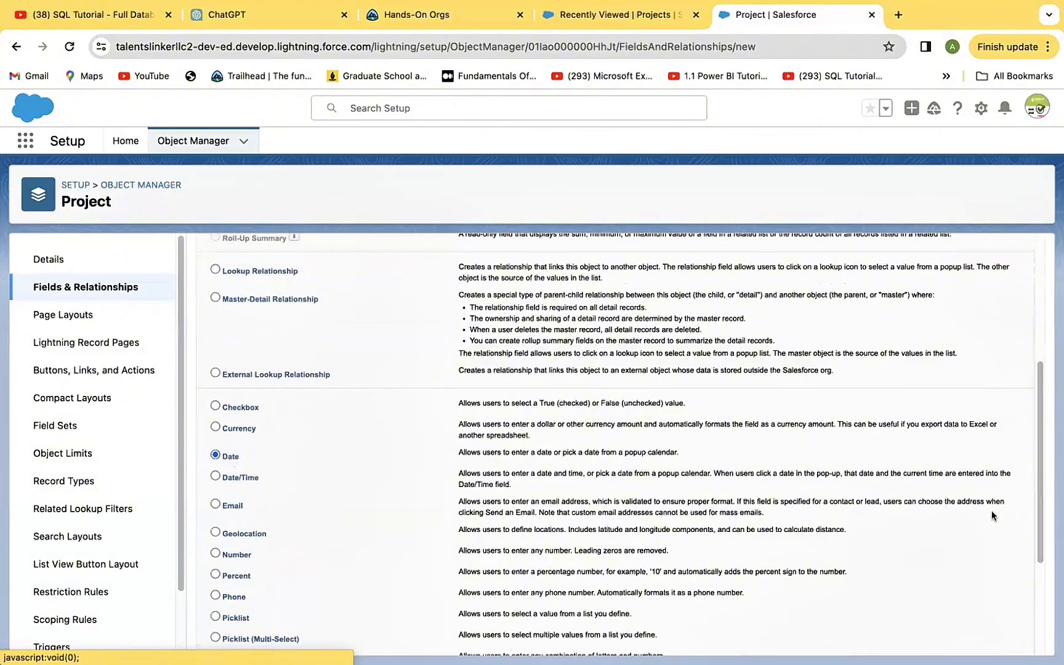
{"action": "left_click_drag", "start_coordinate": [1038, 519], "coordinate": [1038, 594]}
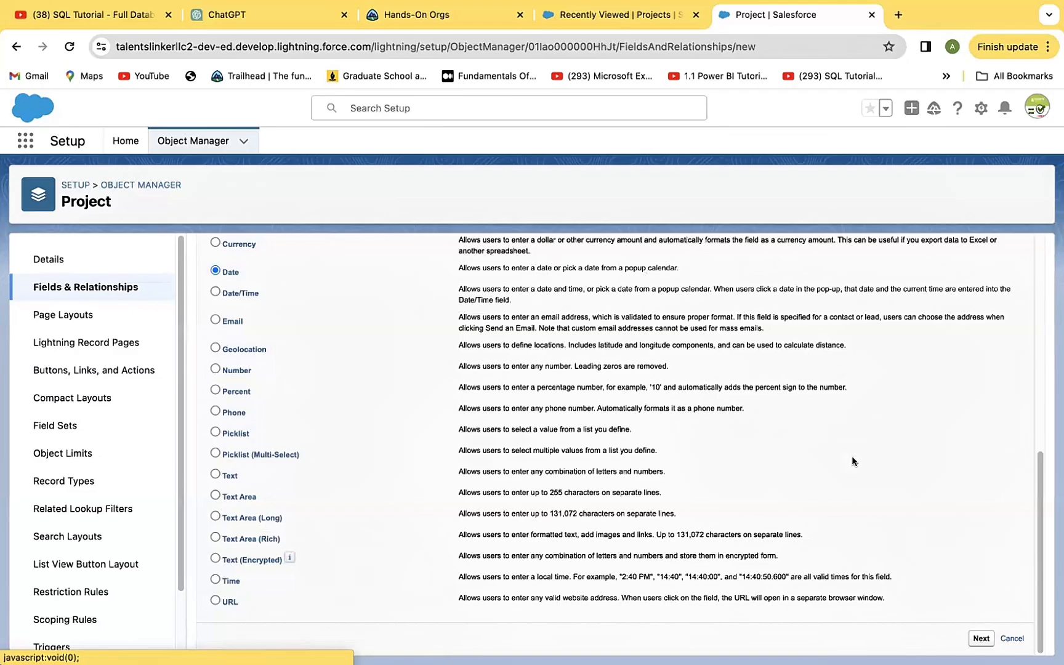
{"action": "left_click", "coordinate": [971, 640]}
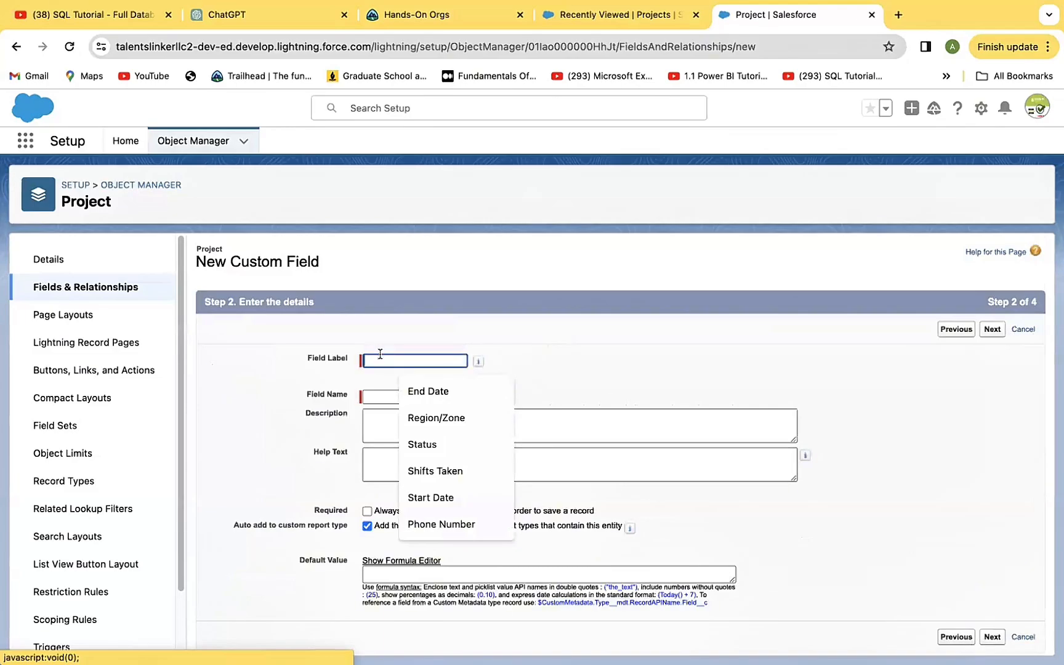
Step: Label the new field Start Date with the field name Start_Date, make it required, and proceed to field-level security
{"action": "type", "text": "Star"}
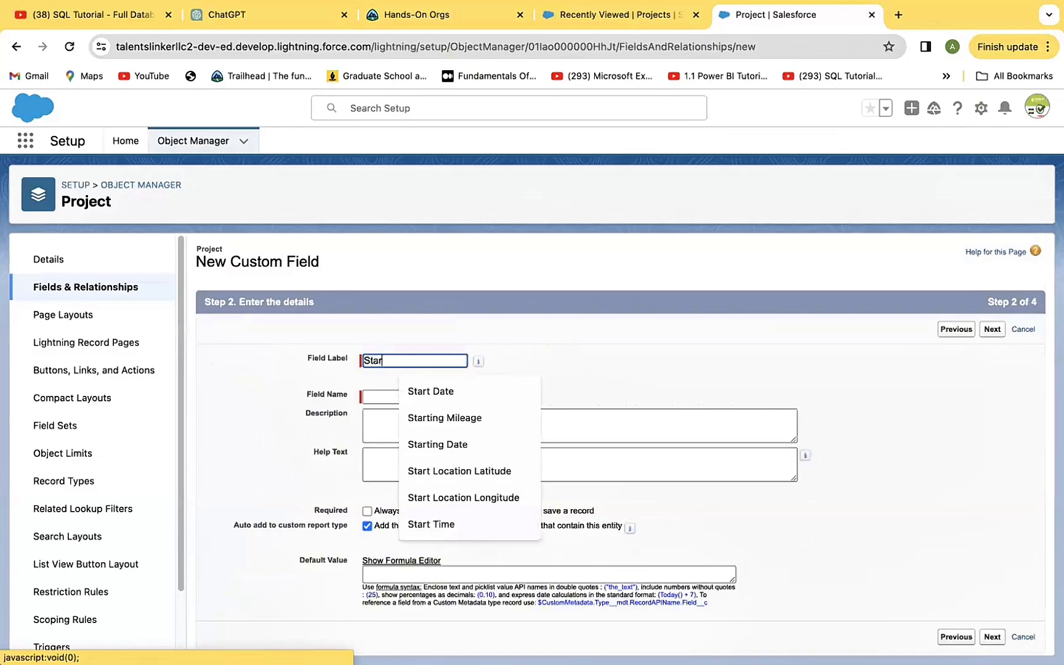
{"action": "type", "text": "t Day"}
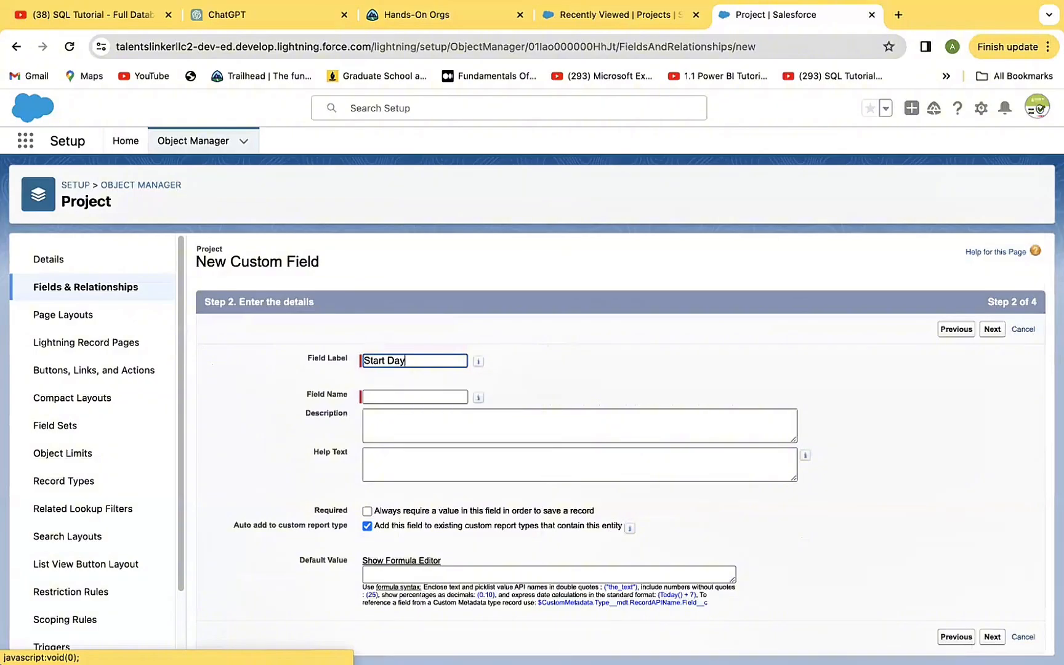
{"action": "key", "text": "BackSpace"}
{"action": "type", "text": "te"}
{"action": "left_click", "coordinate": [378, 396]}
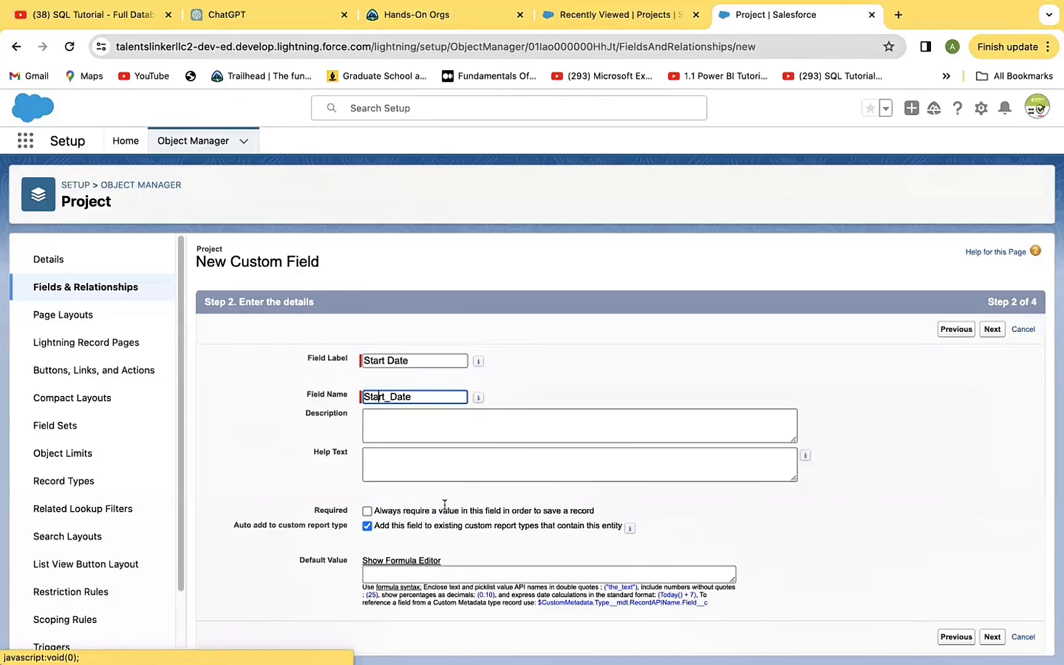
{"action": "left_click", "coordinate": [364, 511]}
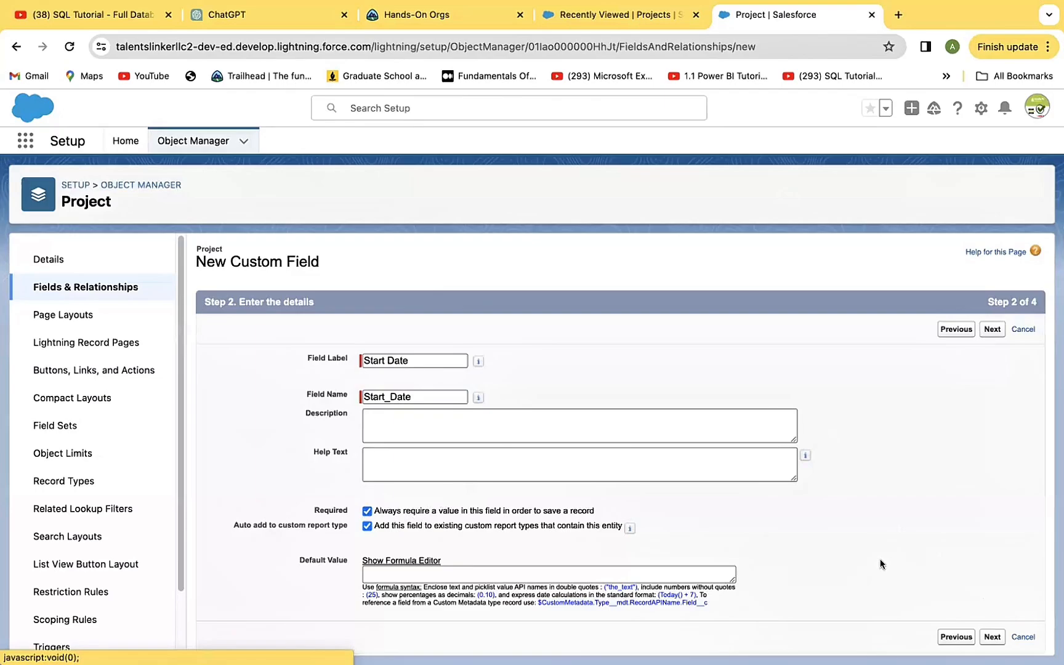
{"action": "left_click", "coordinate": [989, 636]}
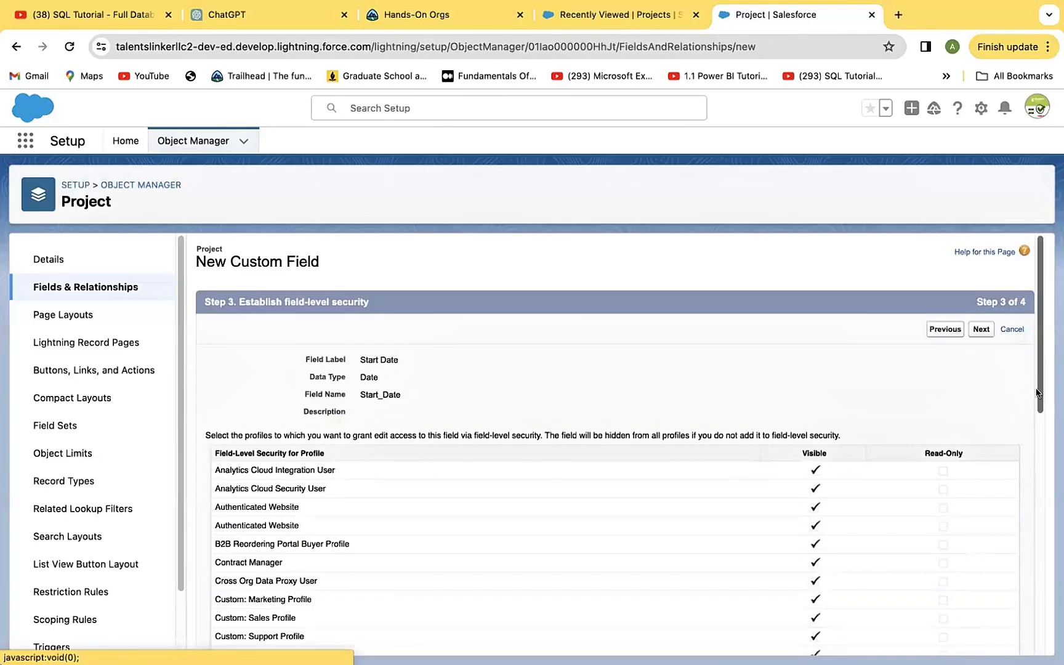
Step: Review the Start Date field's profile visibility, keep the default security and Project Layout assignment, and save it with another new field started
{"action": "scroll", "coordinate": [1035, 382], "scroll_direction": "down", "scroll_amount": 3}
{"action": "scroll", "coordinate": [1035, 381], "scroll_direction": "up", "scroll_amount": 2}
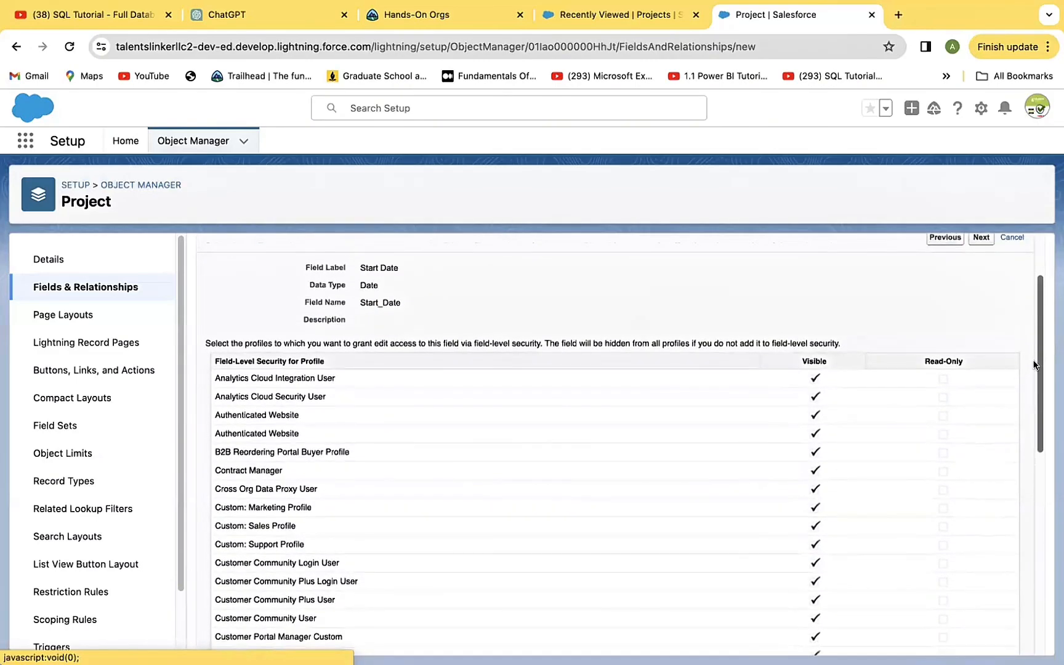
{"action": "scroll", "coordinate": [1031, 350], "scroll_direction": "up", "scroll_amount": 1}
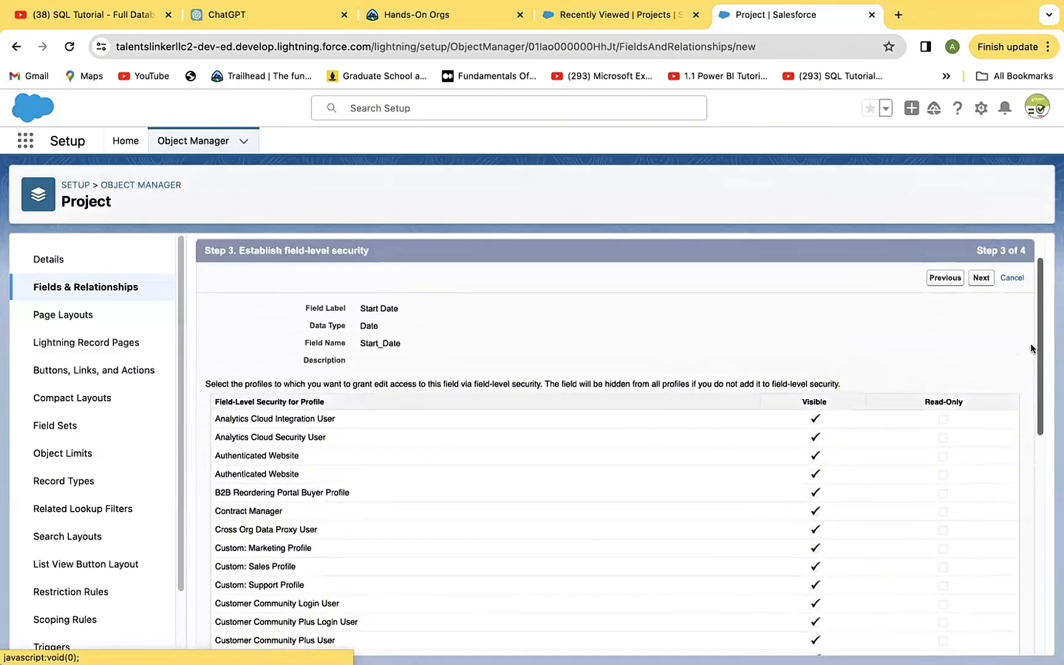
{"action": "scroll", "coordinate": [1026, 327], "scroll_direction": "up", "scroll_amount": 1}
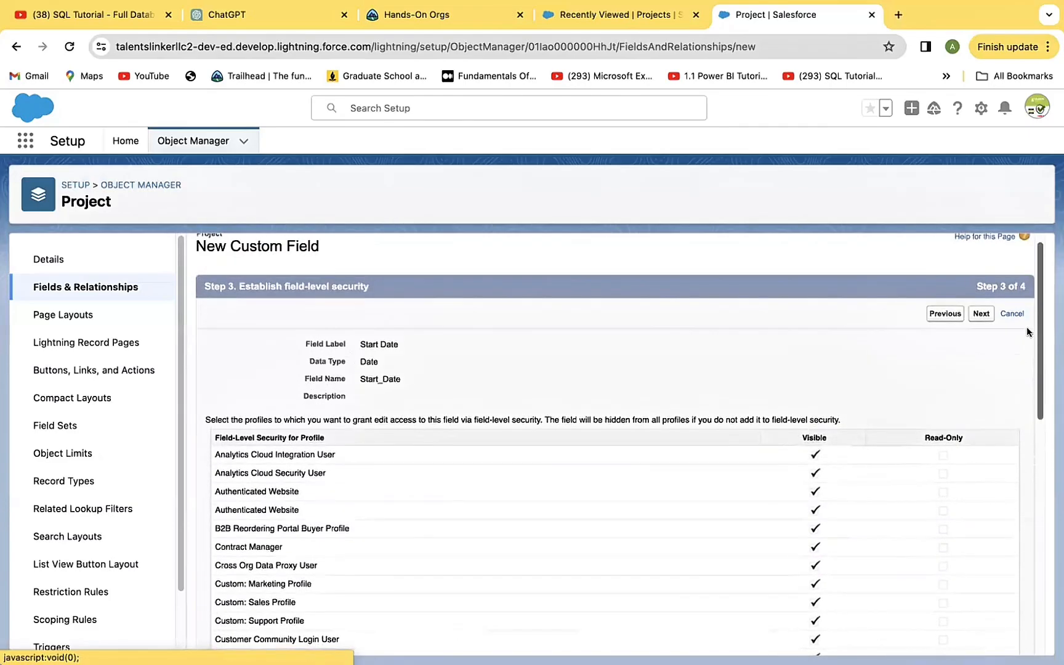
{"action": "scroll", "coordinate": [1029, 332], "scroll_direction": "down", "scroll_amount": 1}
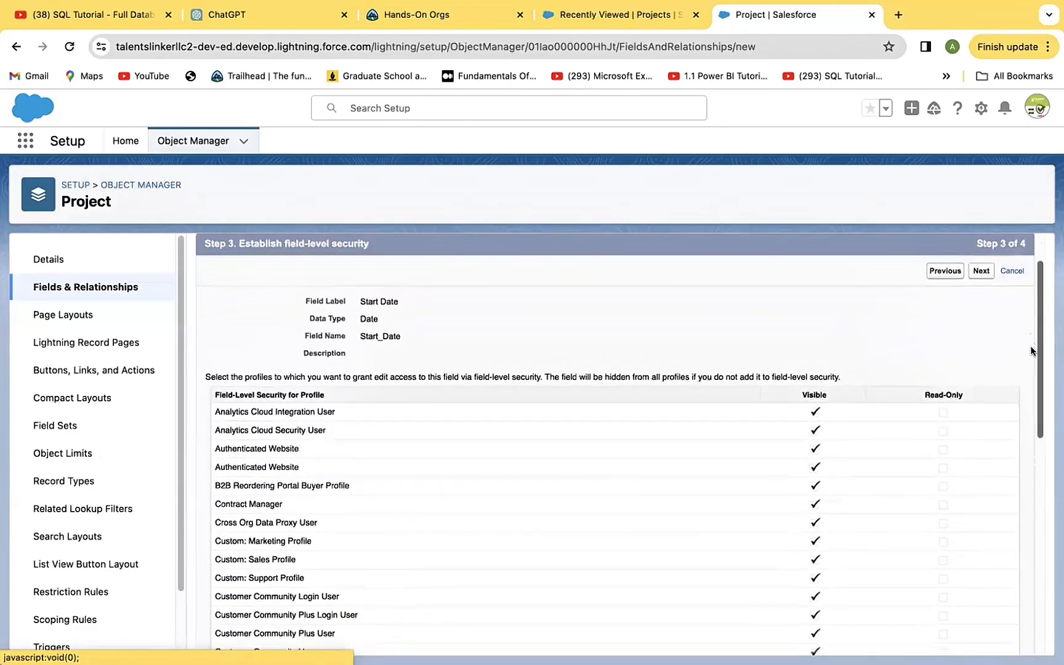
{"action": "scroll", "coordinate": [1030, 355], "scroll_direction": "down", "scroll_amount": 2}
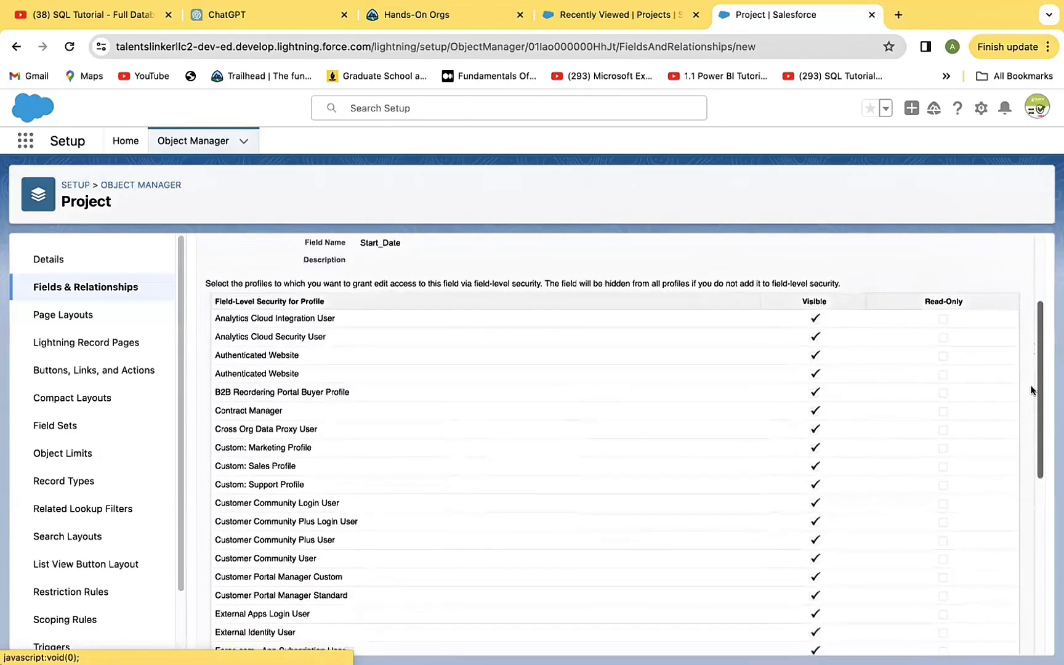
{"action": "scroll", "coordinate": [1032, 391], "scroll_direction": "up", "scroll_amount": 1}
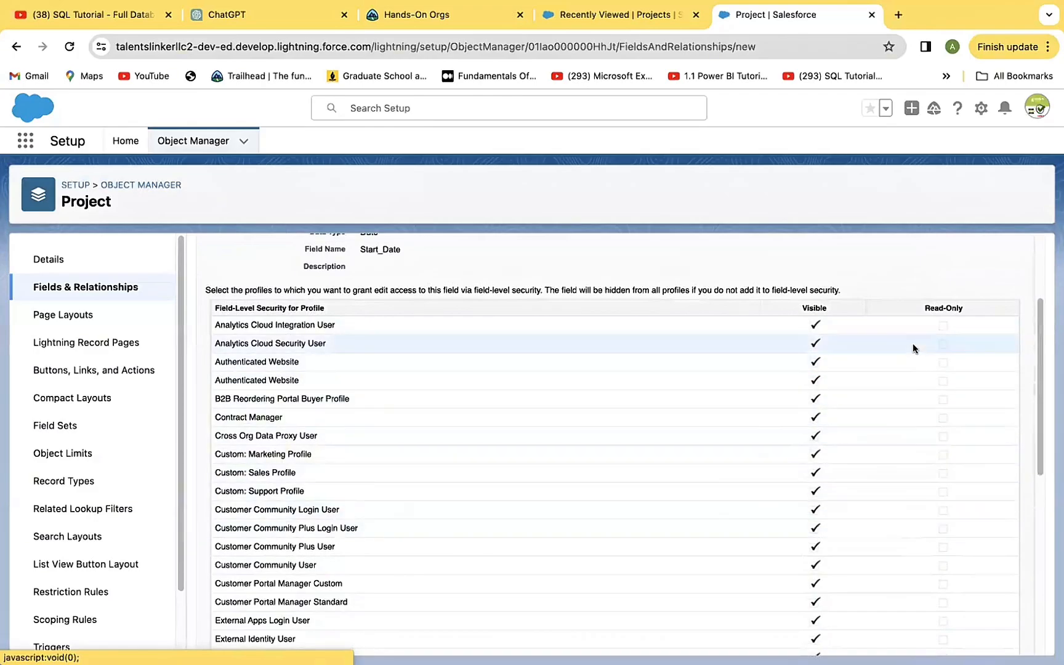
{"action": "left_click", "coordinate": [1040, 565]}
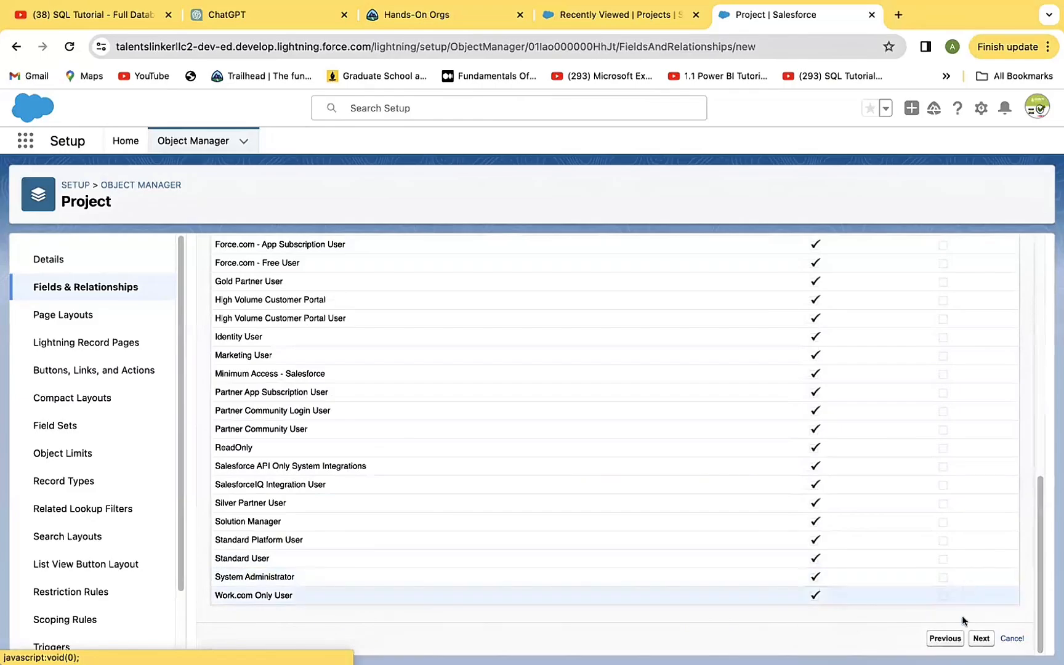
{"action": "left_click", "coordinate": [973, 639]}
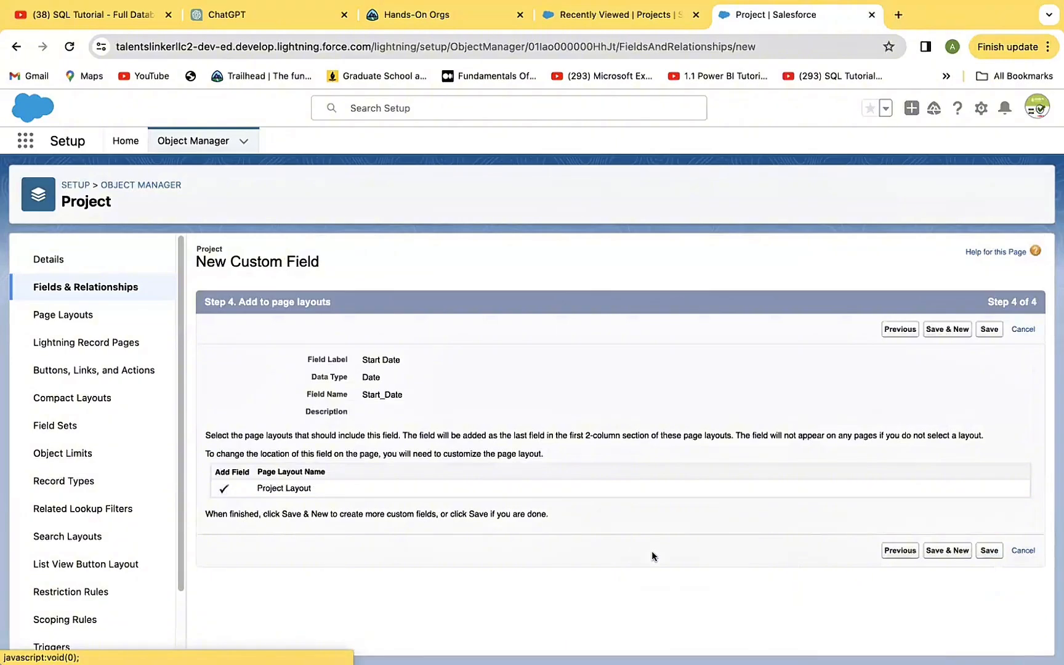
{"action": "left_click", "coordinate": [946, 549]}
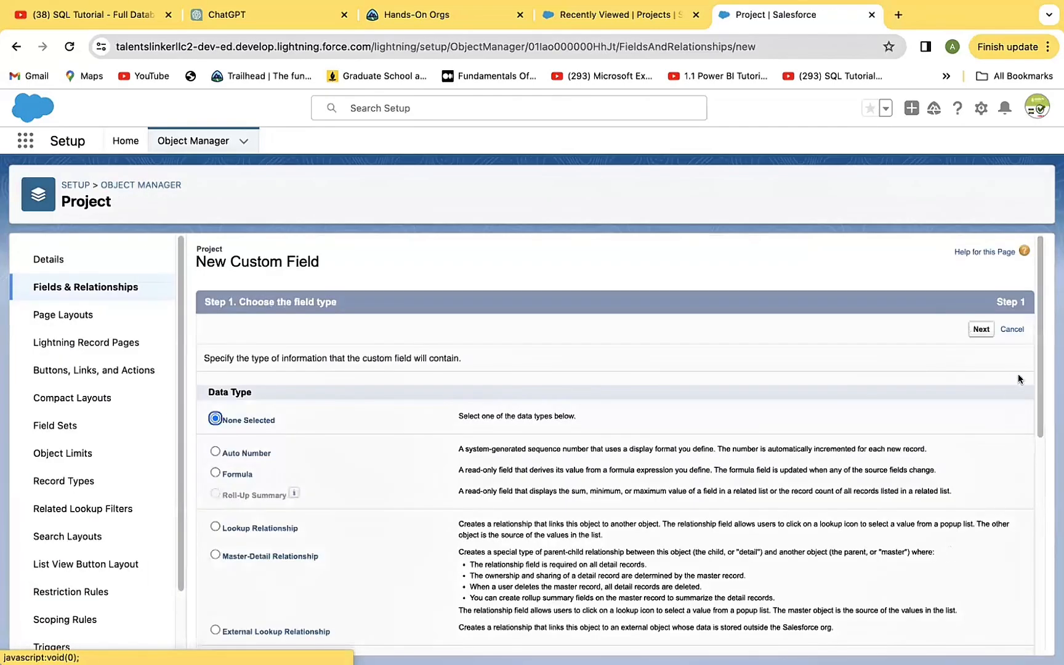
Step: Choose the Date data type for the next Project field and label it End Date
{"action": "scroll", "coordinate": [216, 414], "scroll_direction": "down", "scroll_amount": 5}
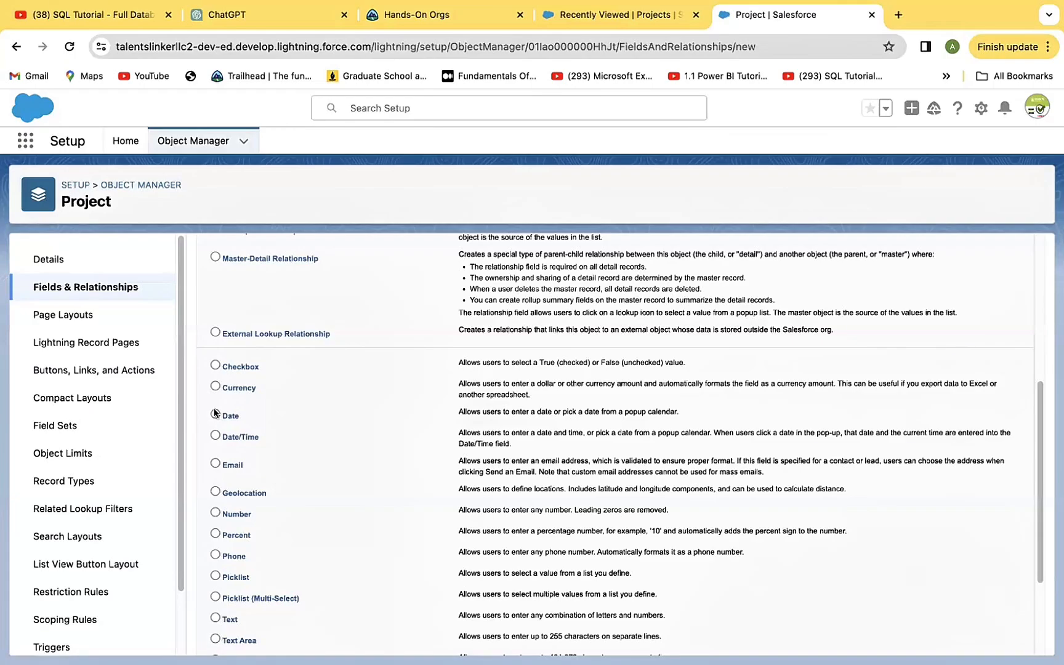
{"action": "left_click", "coordinate": [215, 413]}
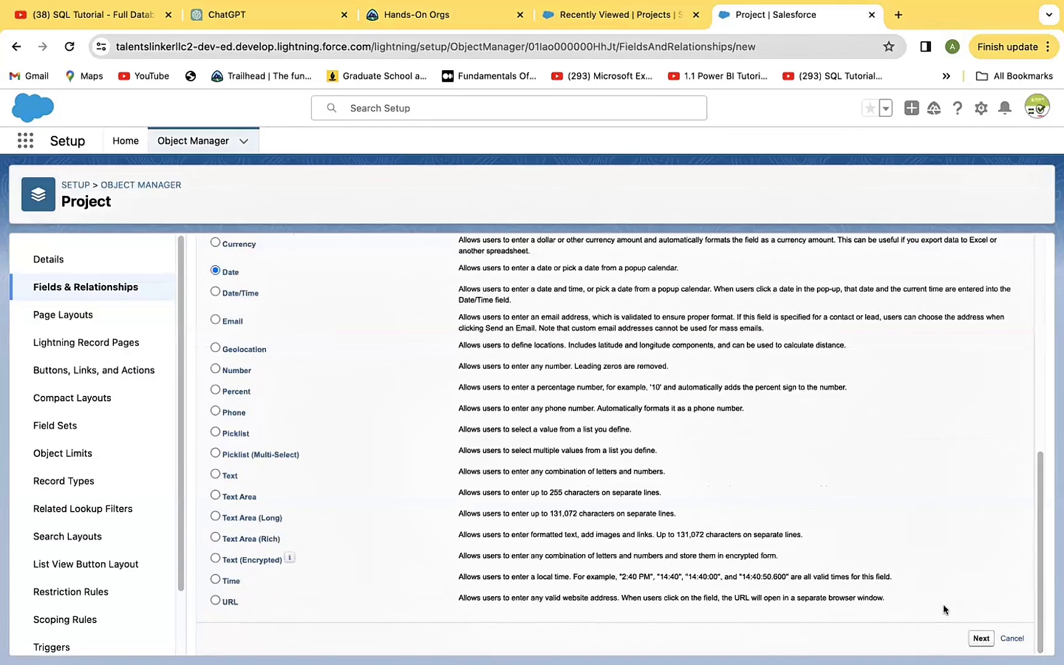
{"action": "left_click", "coordinate": [980, 638]}
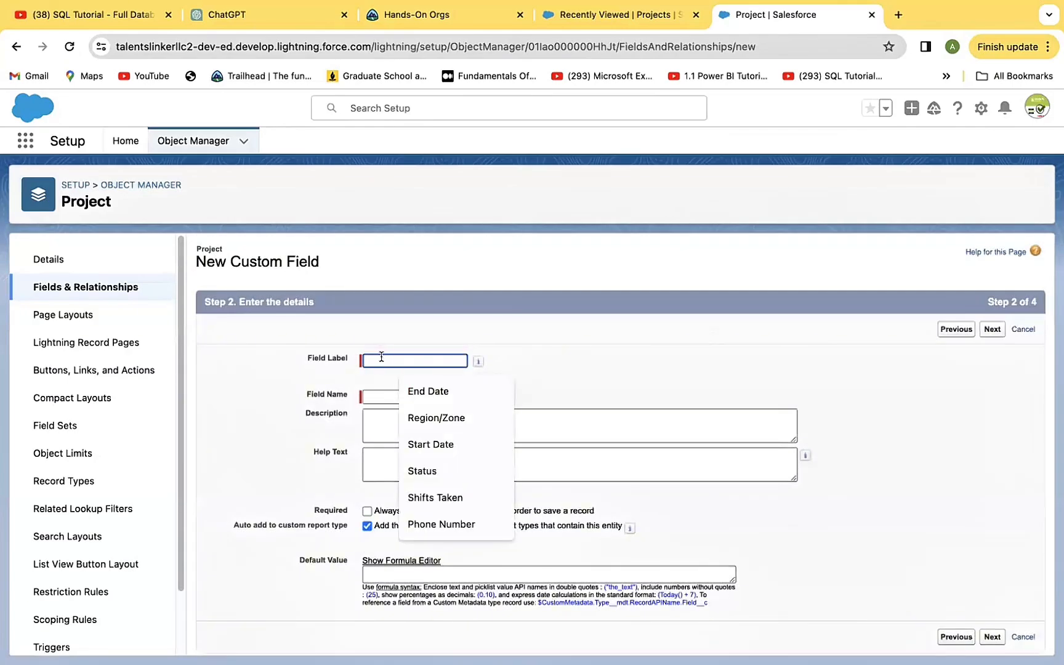
{"action": "left_click", "coordinate": [423, 390]}
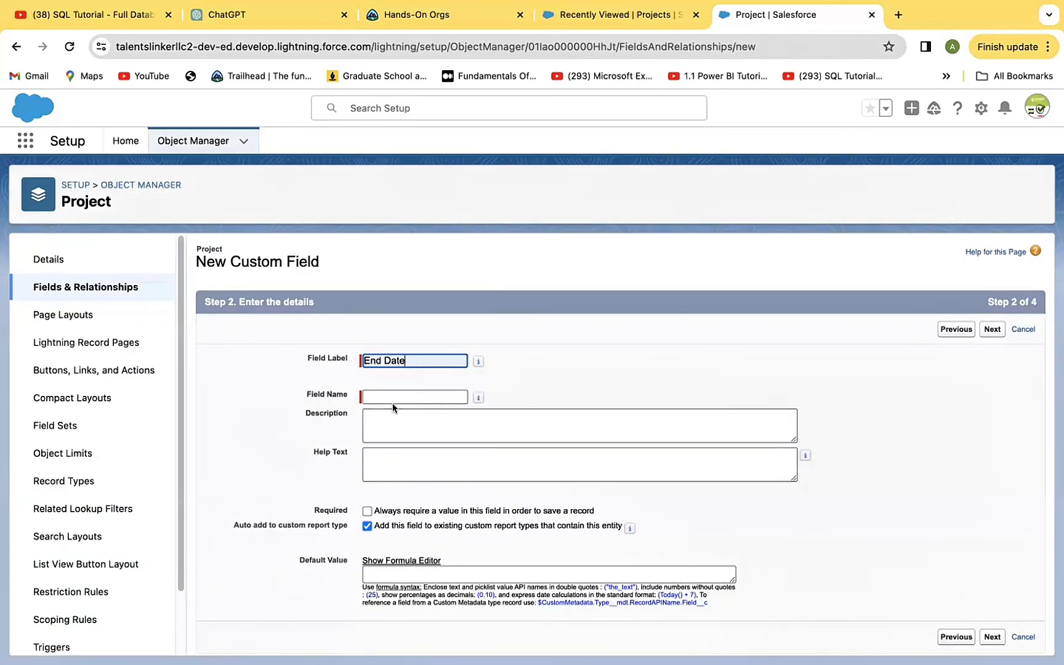
Step: Fill in End_Date as the field name, keep the default profile visibility and Project Layout, and save with another new field started
{"action": "left_click", "coordinate": [394, 397]}
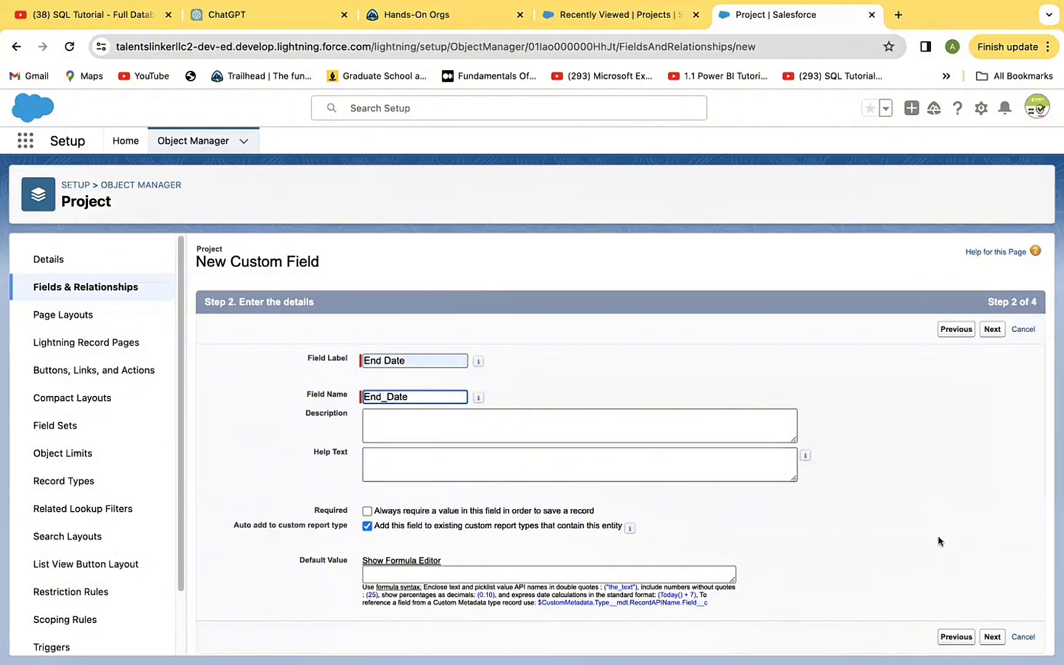
{"action": "left_click", "coordinate": [991, 639]}
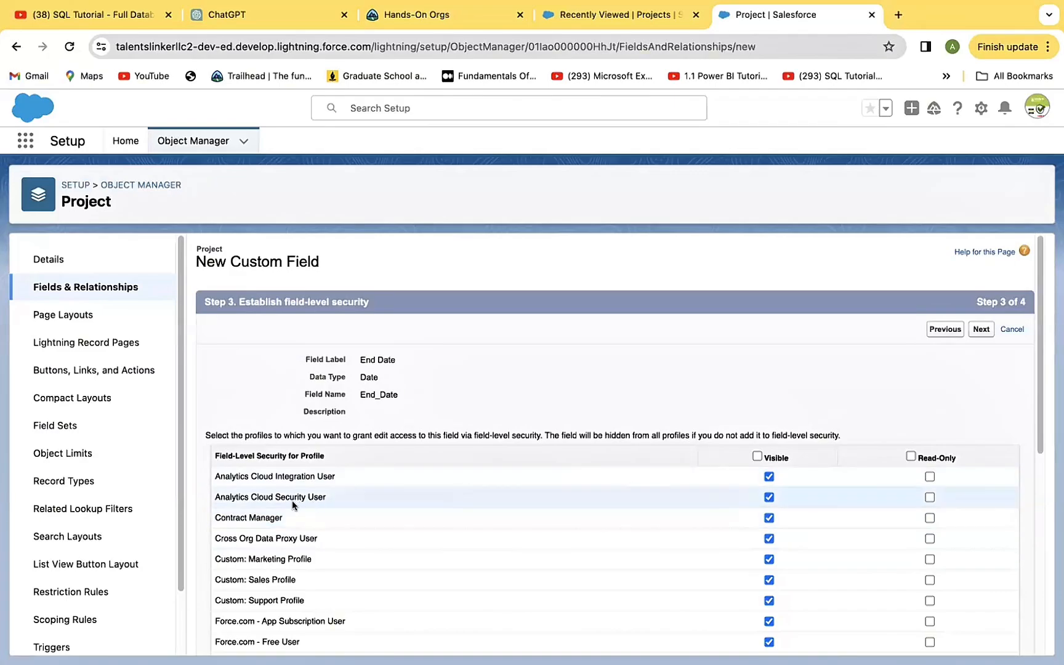
{"action": "left_click", "coordinate": [768, 518]}
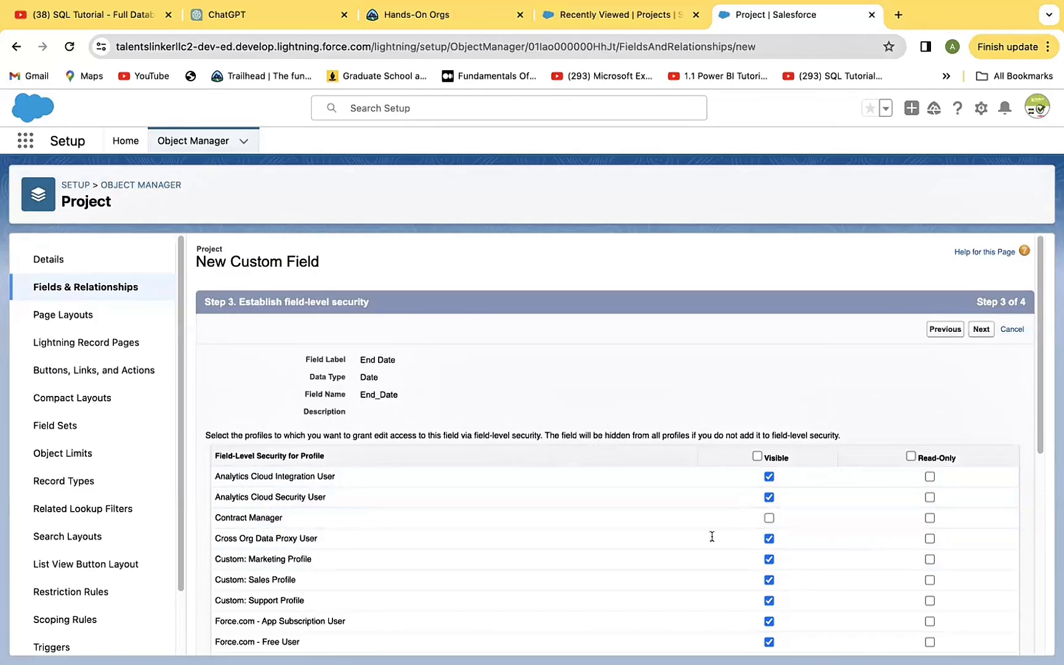
{"action": "left_click", "coordinate": [769, 517]}
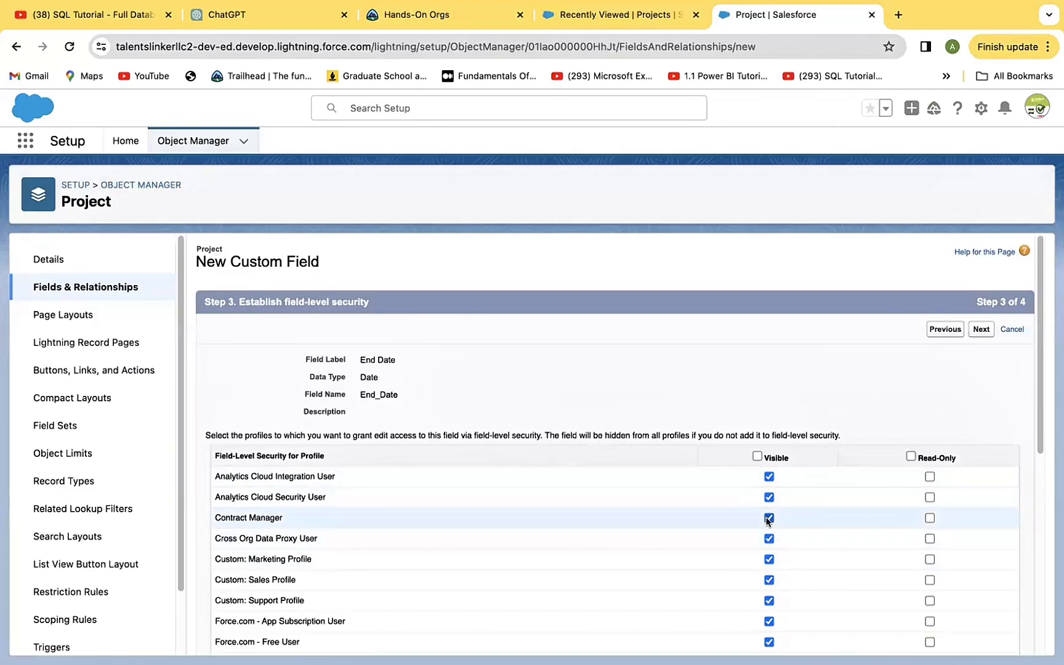
{"action": "left_click", "coordinate": [979, 328]}
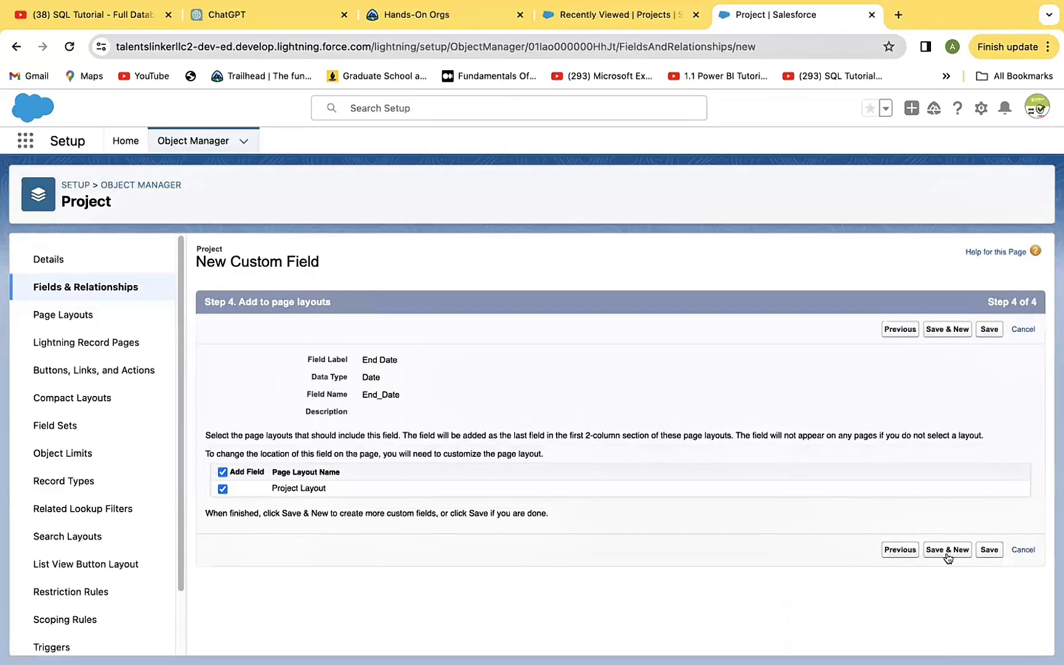
{"action": "left_click", "coordinate": [943, 547]}
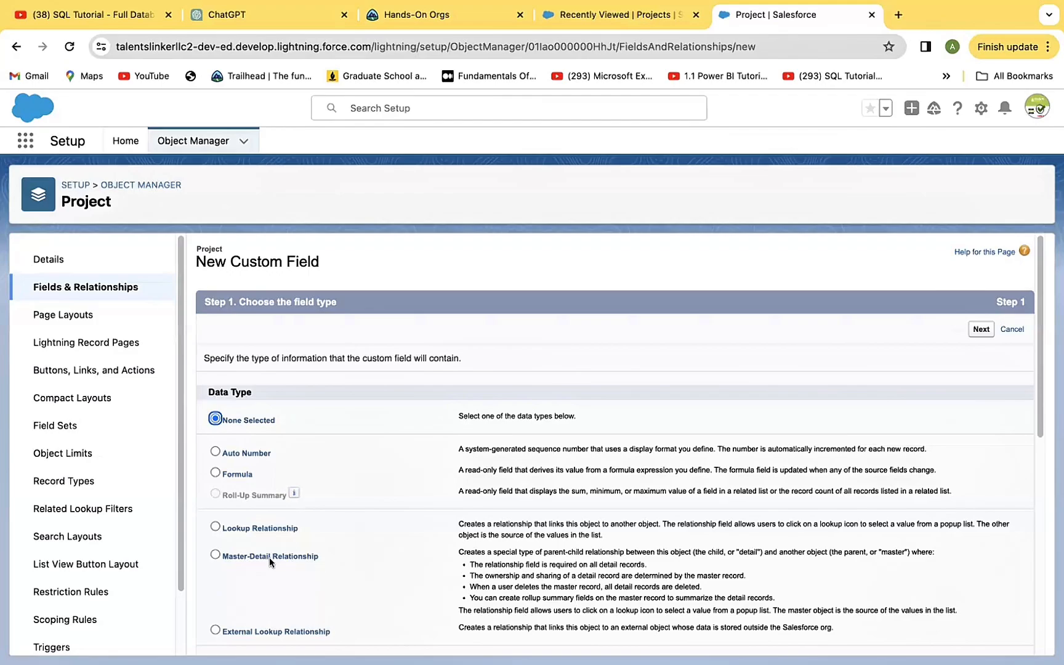
Step: Choose the Lookup Relationship data type for the next Project field and relate it to the User object
{"action": "left_click", "coordinate": [214, 526]}
{"action": "left_click", "coordinate": [980, 329]}
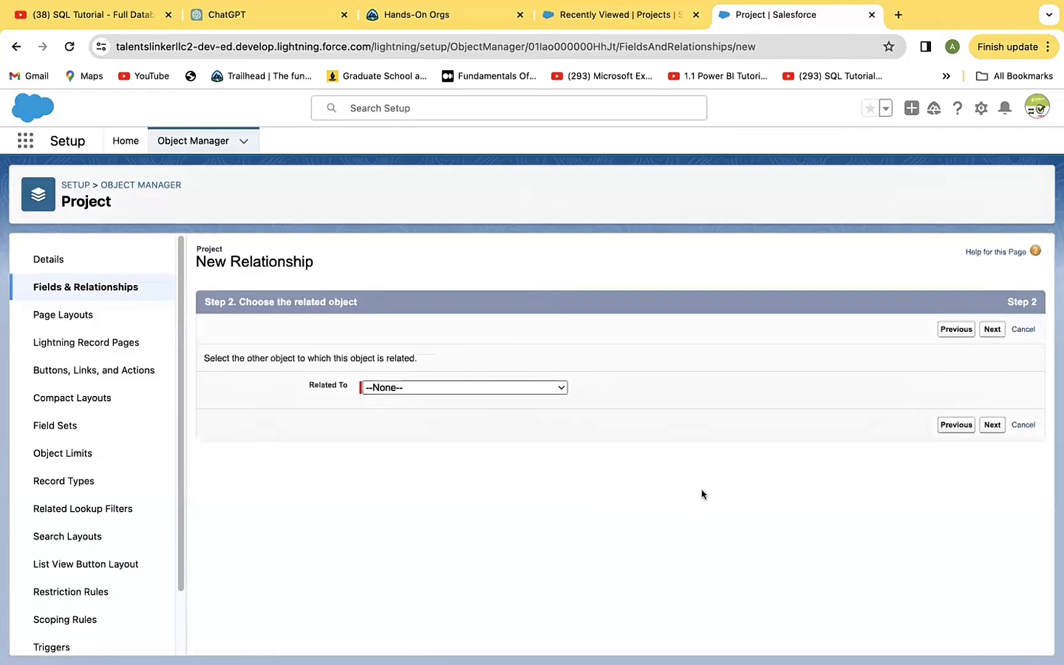
{"action": "left_click", "coordinate": [557, 387]}
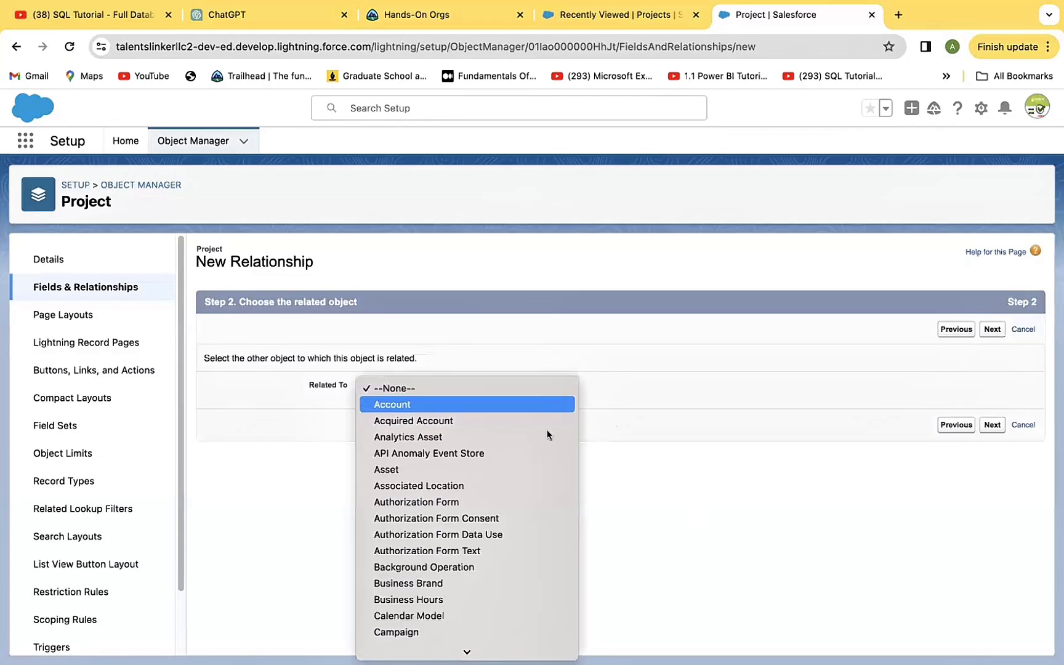
{"action": "scroll", "coordinate": [487, 615], "scroll_direction": "down", "scroll_amount": 5}
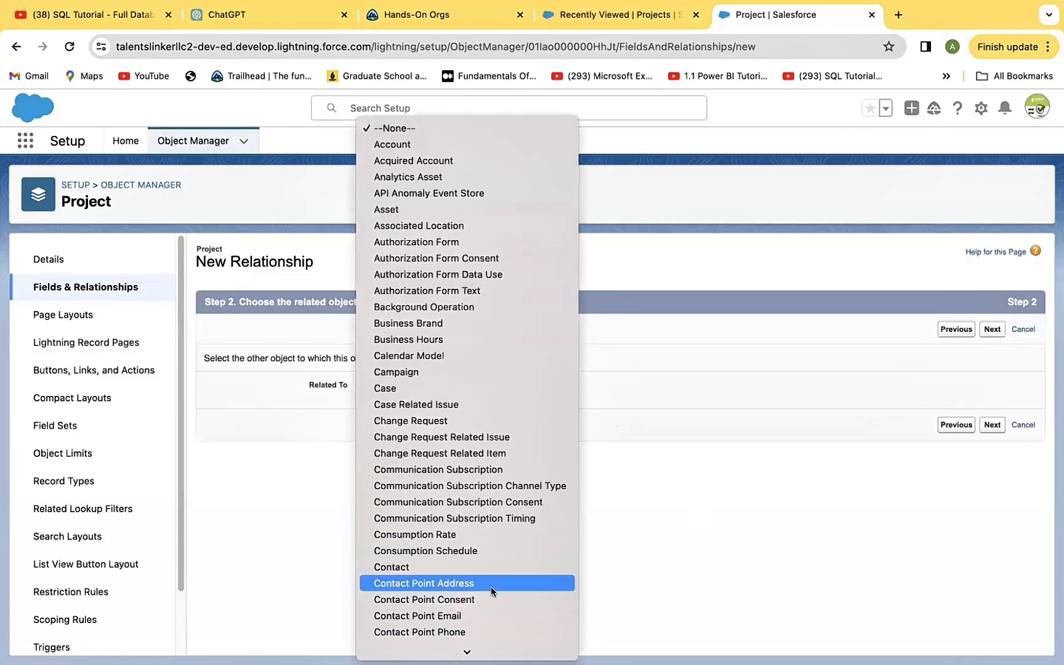
{"action": "scroll", "coordinate": [487, 591], "scroll_direction": "down", "scroll_amount": 6}
{"action": "scroll", "coordinate": [475, 610], "scroll_direction": "down", "scroll_amount": 4}
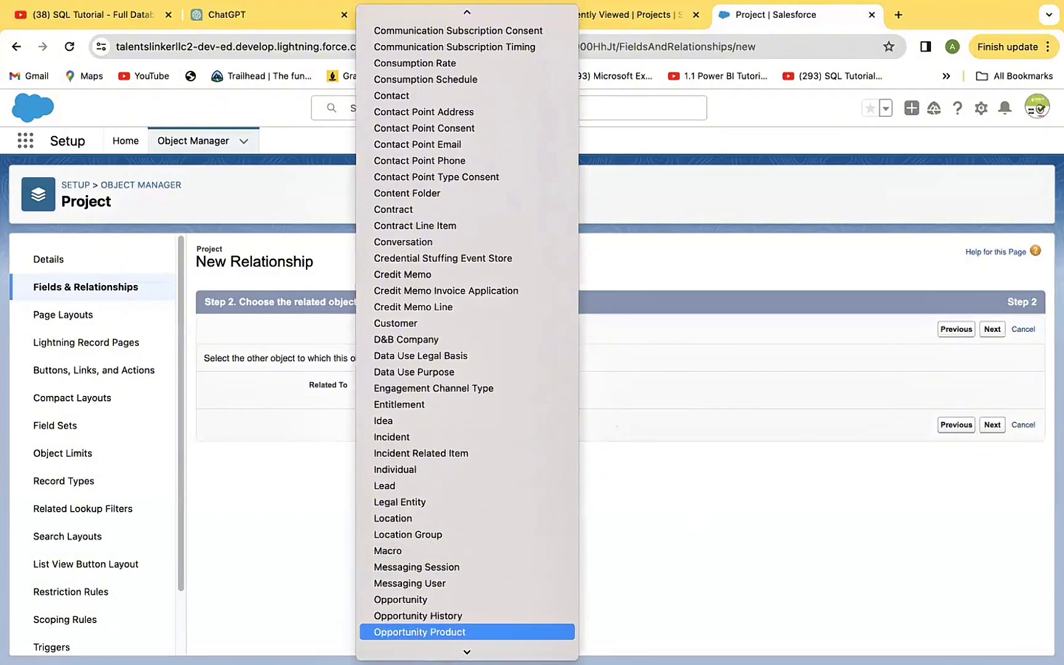
{"action": "scroll", "coordinate": [453, 634], "scroll_direction": "down", "scroll_amount": 5}
{"action": "scroll", "coordinate": [449, 634], "scroll_direction": "down", "scroll_amount": 6}
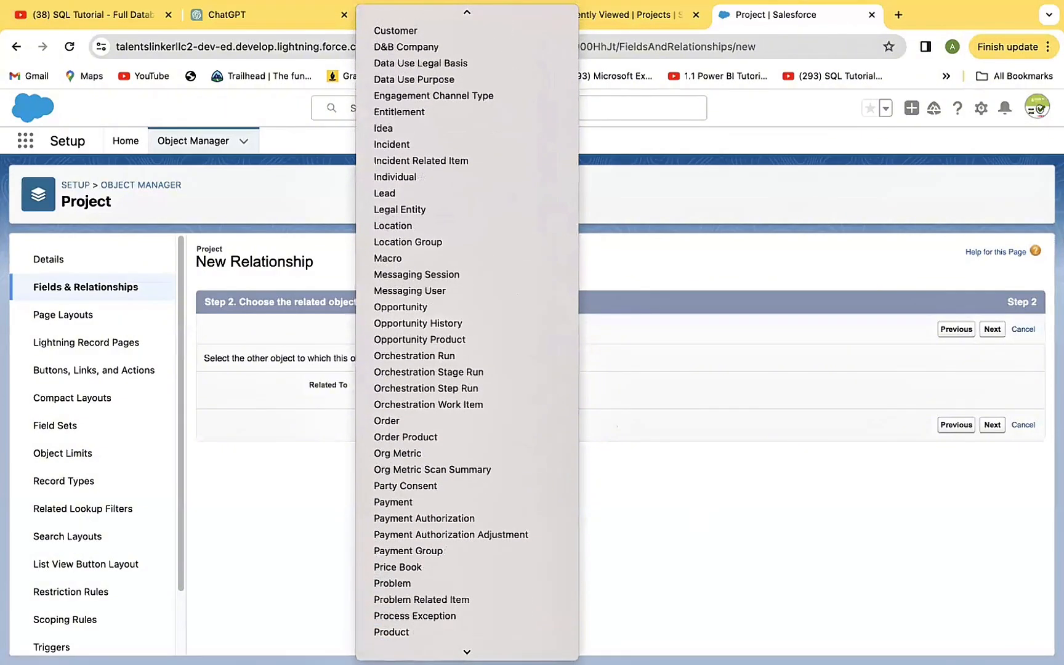
{"action": "scroll", "coordinate": [439, 637], "scroll_direction": "down", "scroll_amount": 4}
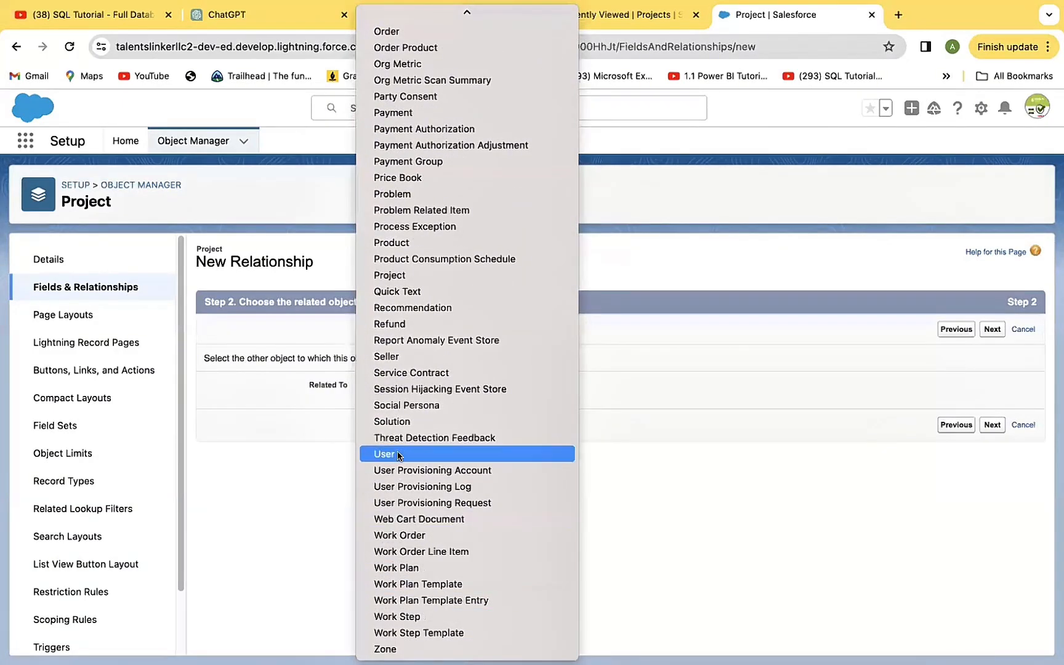
{"action": "left_click", "coordinate": [398, 454]}
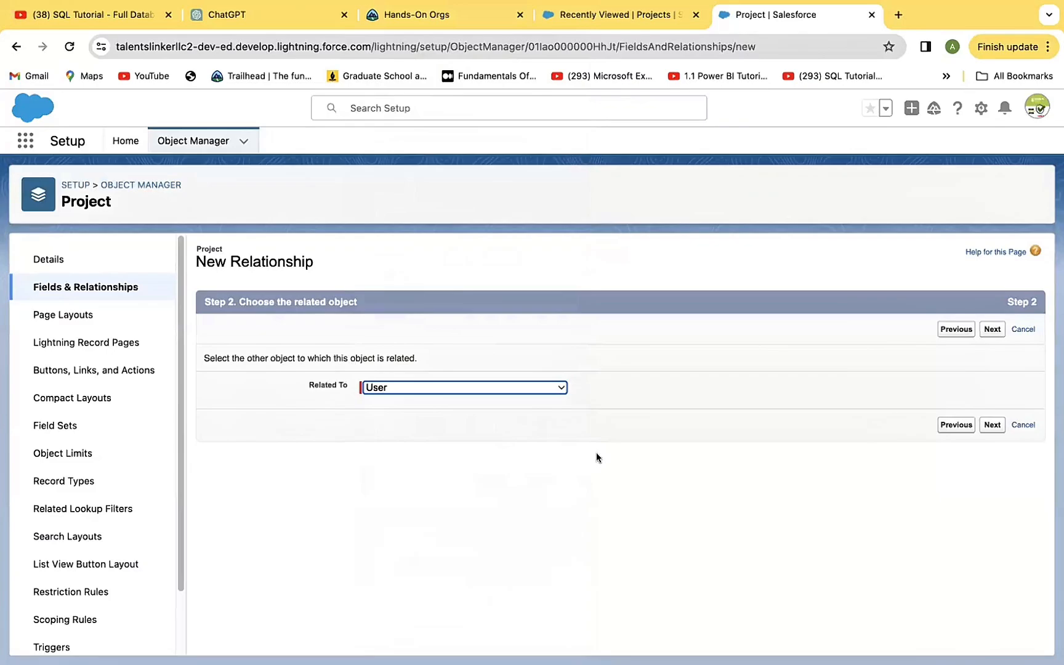
{"action": "left_click", "coordinate": [990, 425]}
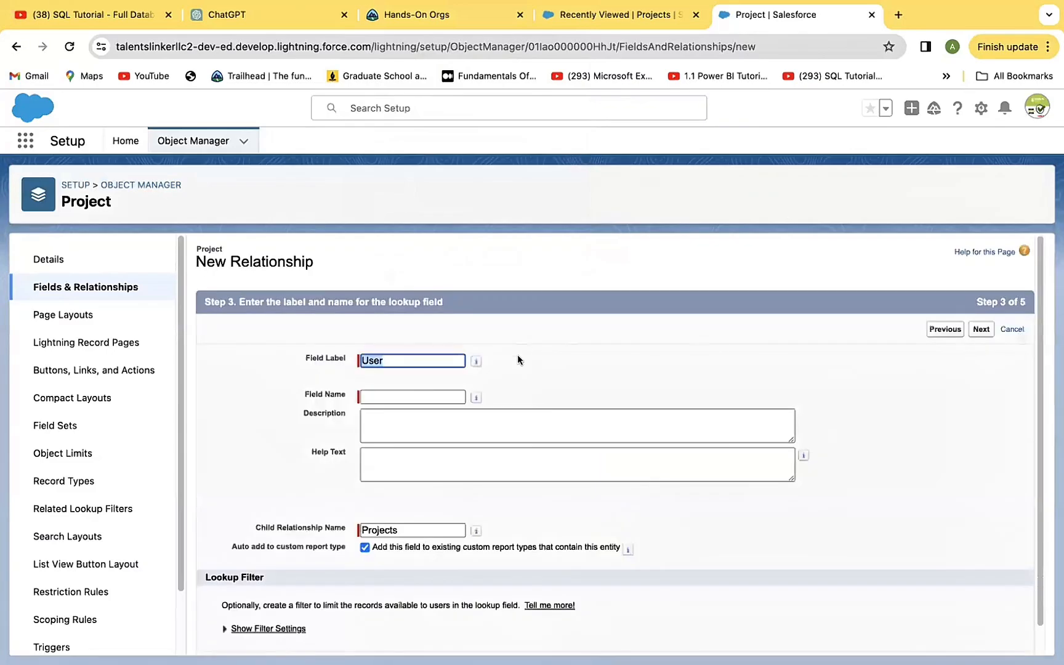
Step: Label the lookup field Project Manager with the field name Project_Manager
{"action": "left_click", "coordinate": [399, 356]}
{"action": "key", "text": "BackSpace"}
{"action": "key", "text": "BackSpace"}
{"action": "key", "text": "BackSpace"}
{"action": "key", "text": "BackSpace"}
{"action": "type", "text": "Pro"}
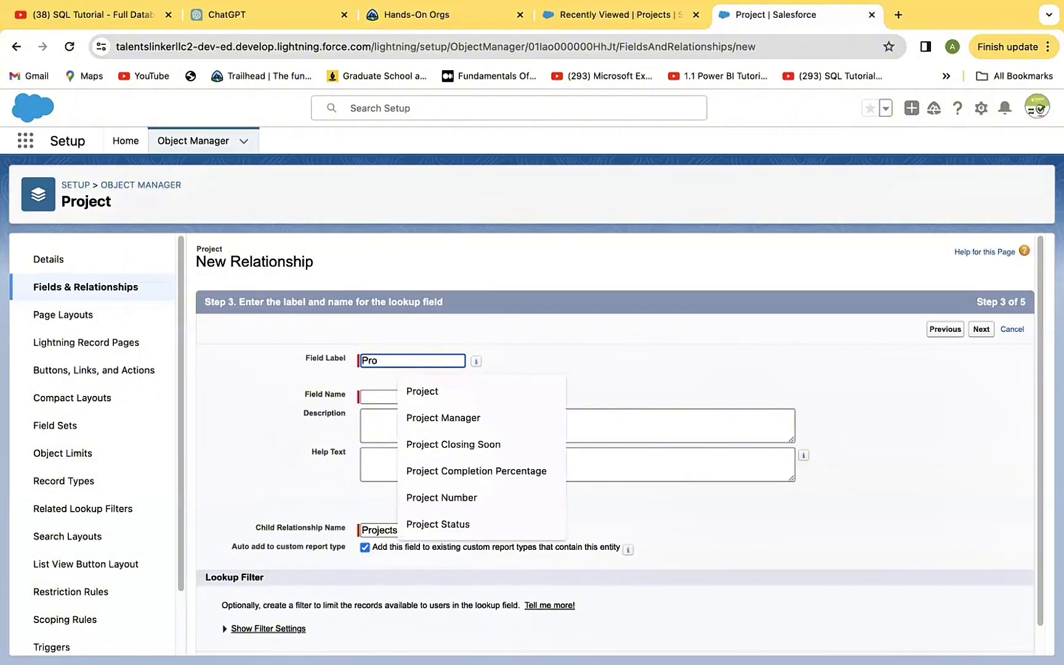
{"action": "type", "text": "ject Manag"}
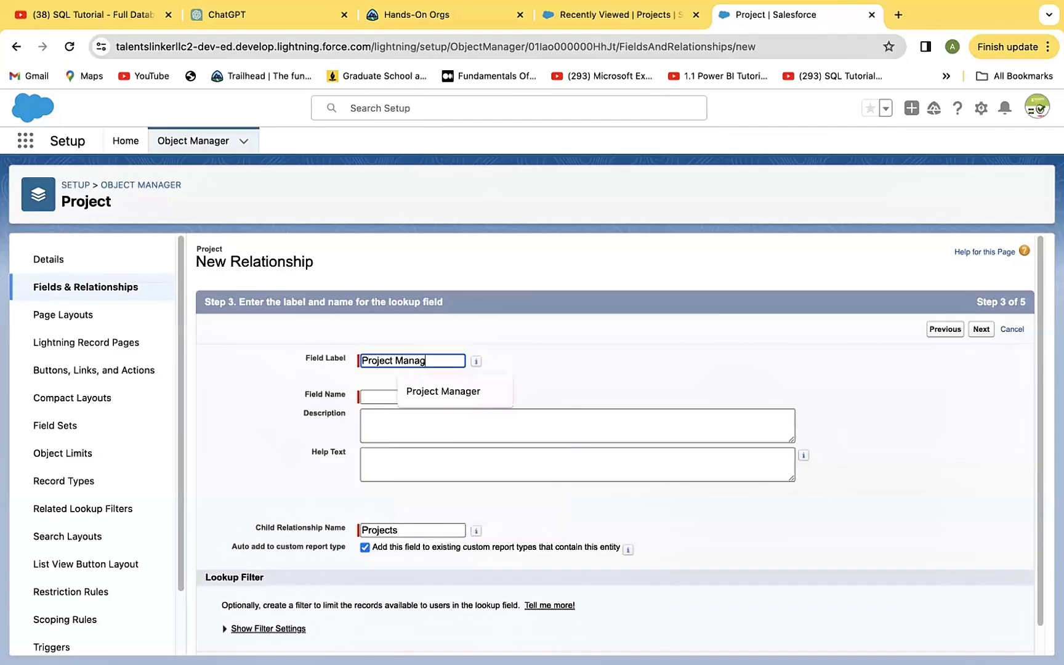
{"action": "type", "text": "er"}
{"action": "left_click", "coordinate": [386, 398]}
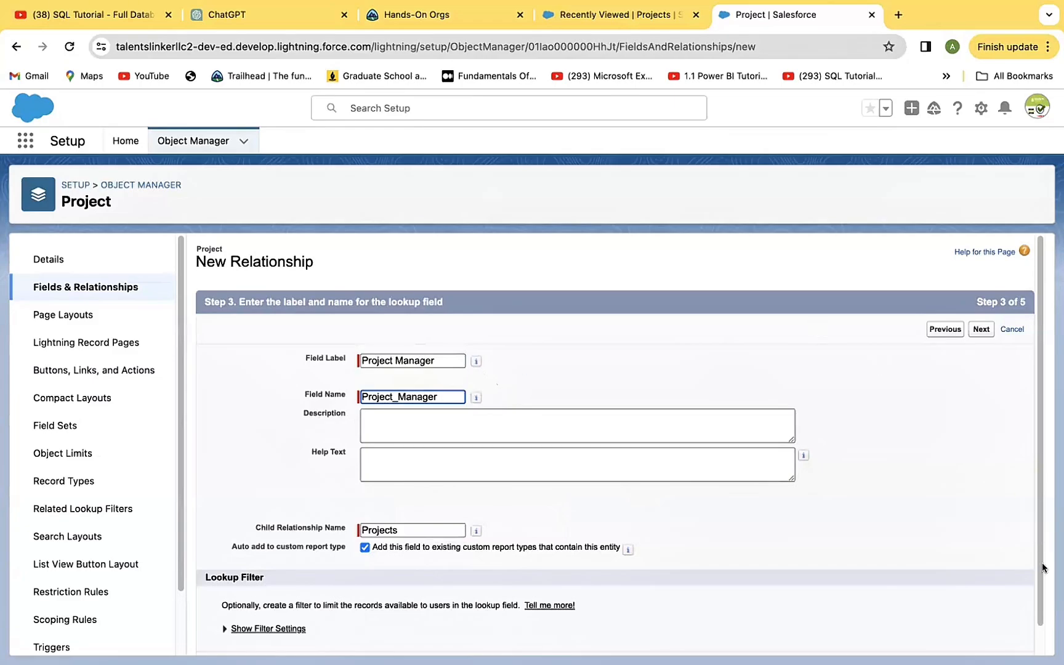
Step: Accept the default field-level security and Project Layout assignment for the Project Manager lookup and save it
{"action": "scroll", "coordinate": [1038, 566], "scroll_direction": "down", "scroll_amount": 2}
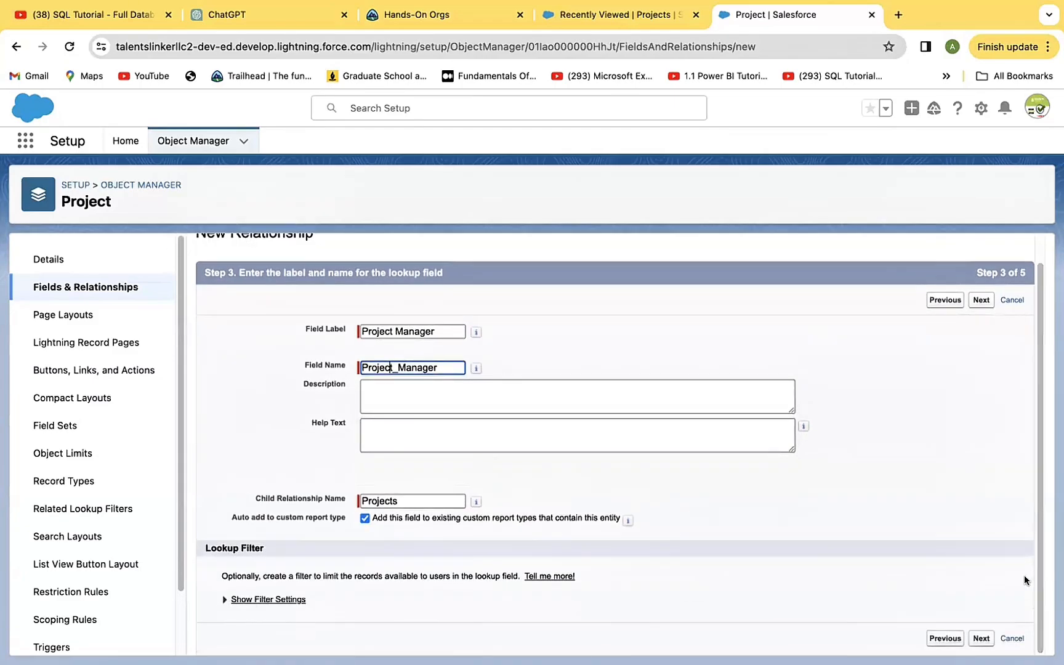
{"action": "left_click", "coordinate": [978, 301]}
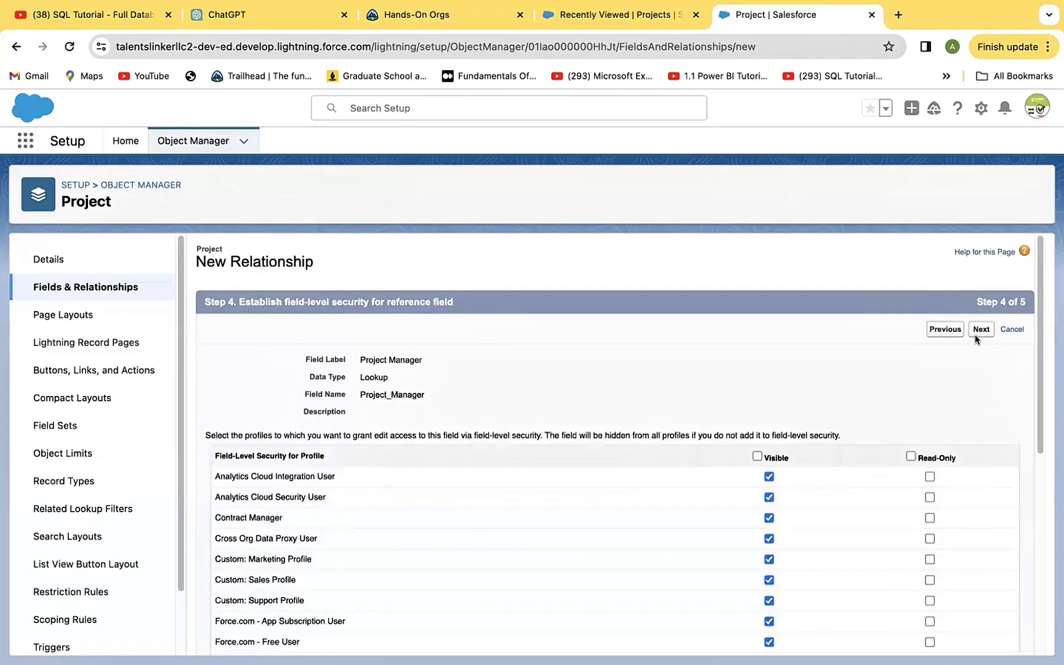
{"action": "left_click", "coordinate": [976, 333]}
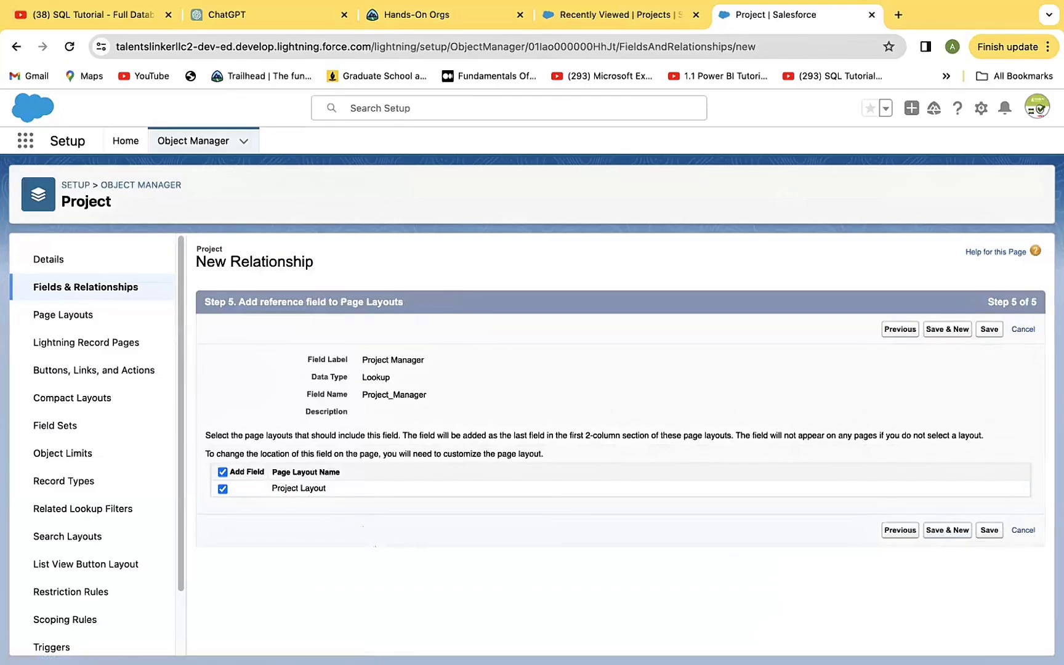
{"action": "left_click", "coordinate": [990, 531]}
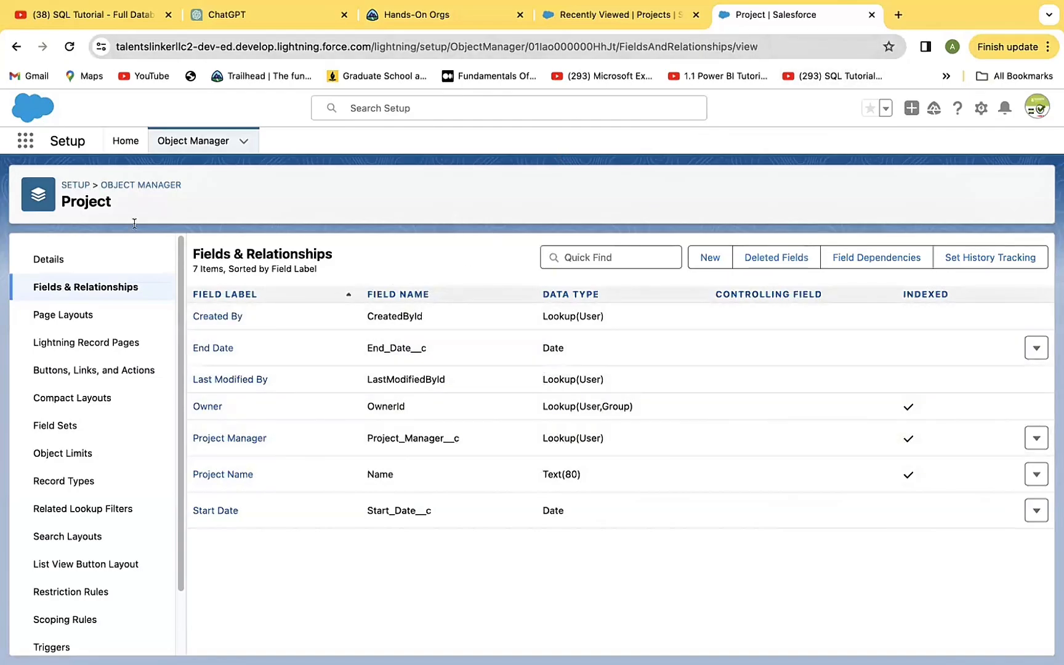
Step: Start another custom field on the Project object using the Number data type
{"action": "left_click", "coordinate": [708, 261]}
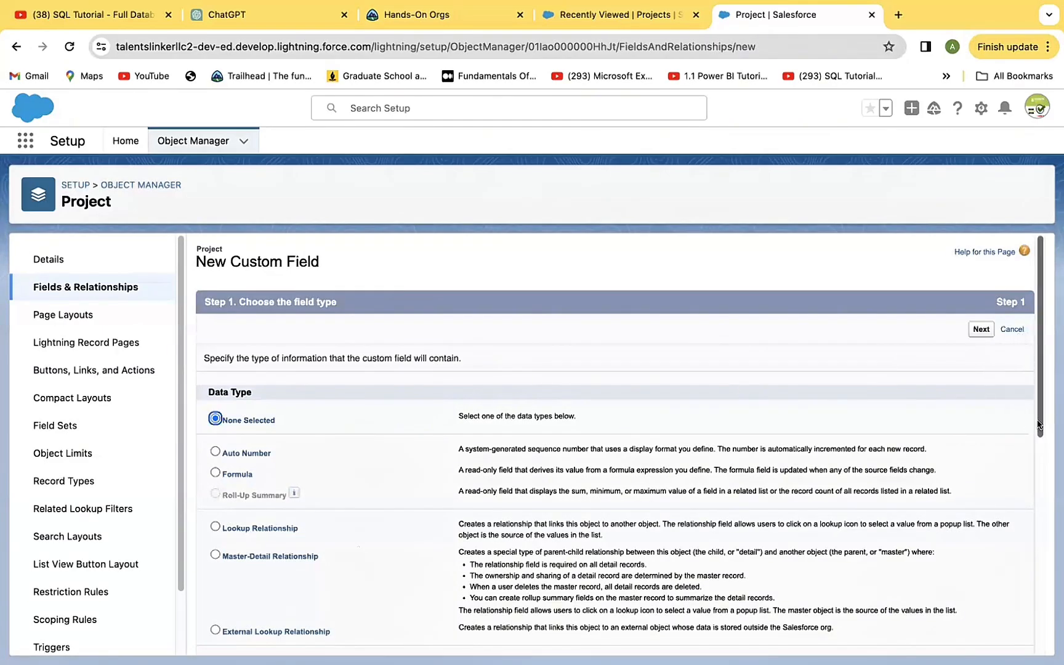
{"action": "scroll", "coordinate": [1038, 424], "scroll_direction": "down", "scroll_amount": 6}
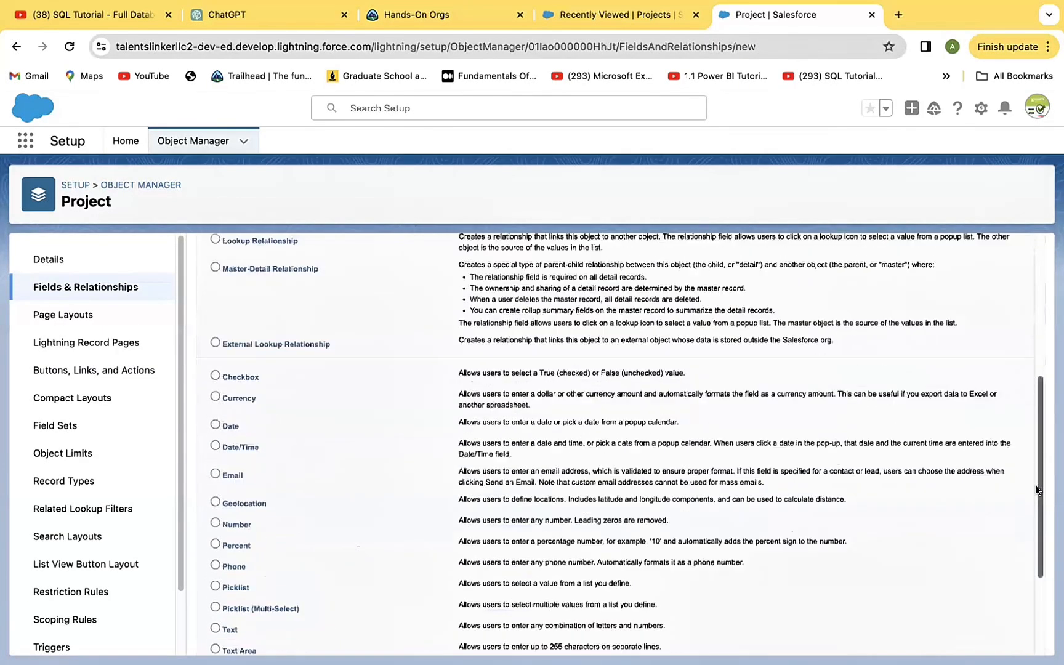
{"action": "scroll", "coordinate": [1037, 504], "scroll_direction": "down", "scroll_amount": 2}
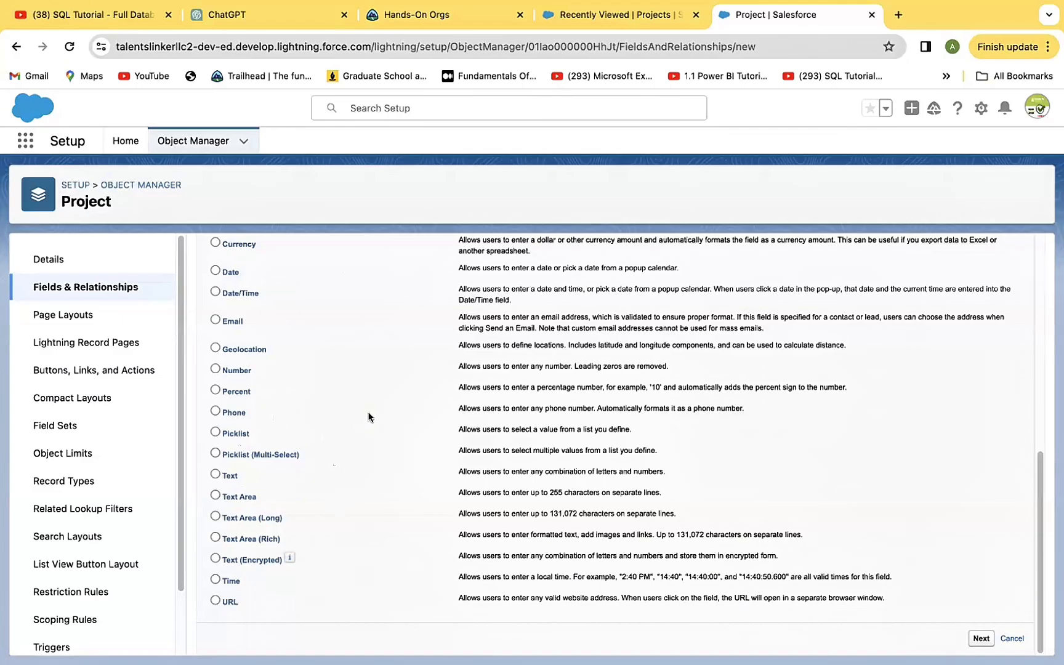
{"action": "left_click", "coordinate": [215, 368]}
{"action": "left_click", "coordinate": [981, 637]}
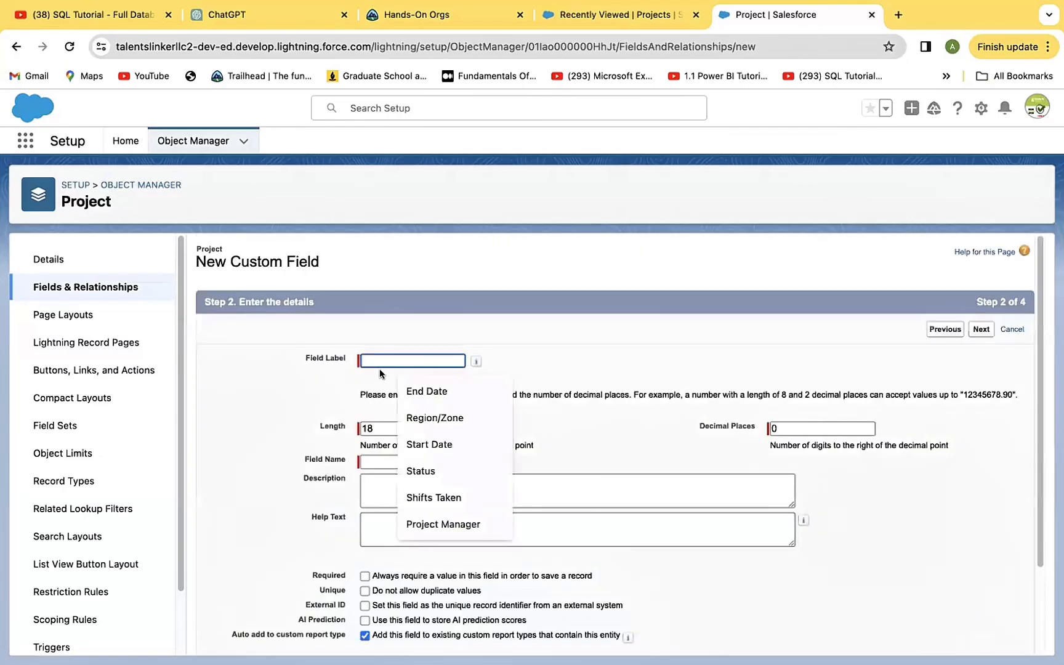
Step: Label the number field Estimated Hours and clear its preset length
{"action": "type", "text": "Esti"}
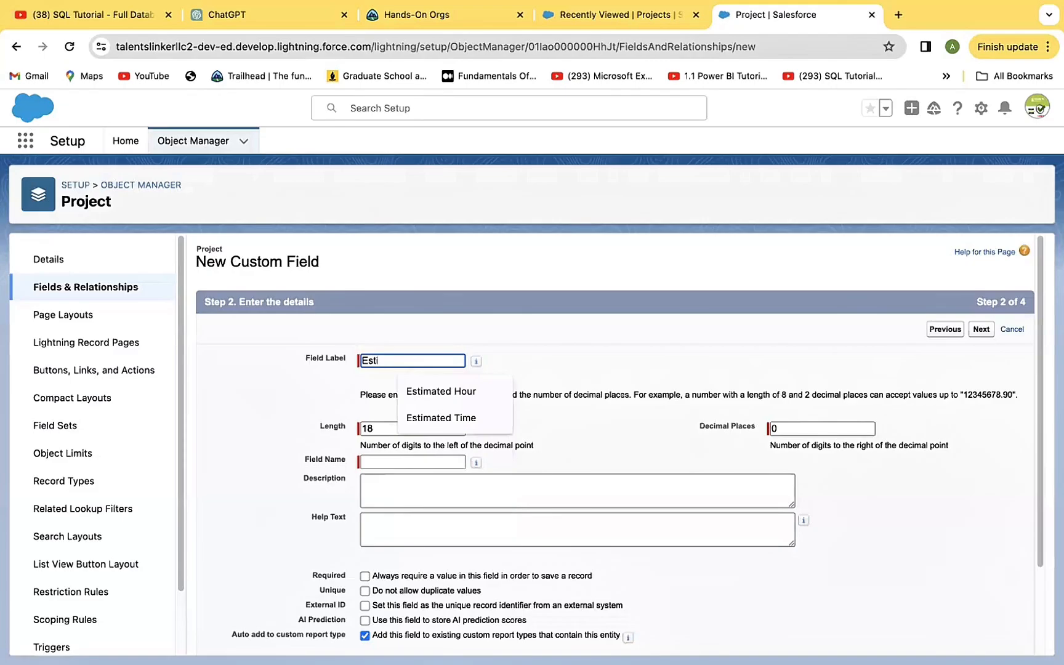
{"action": "type", "text": "mated H"}
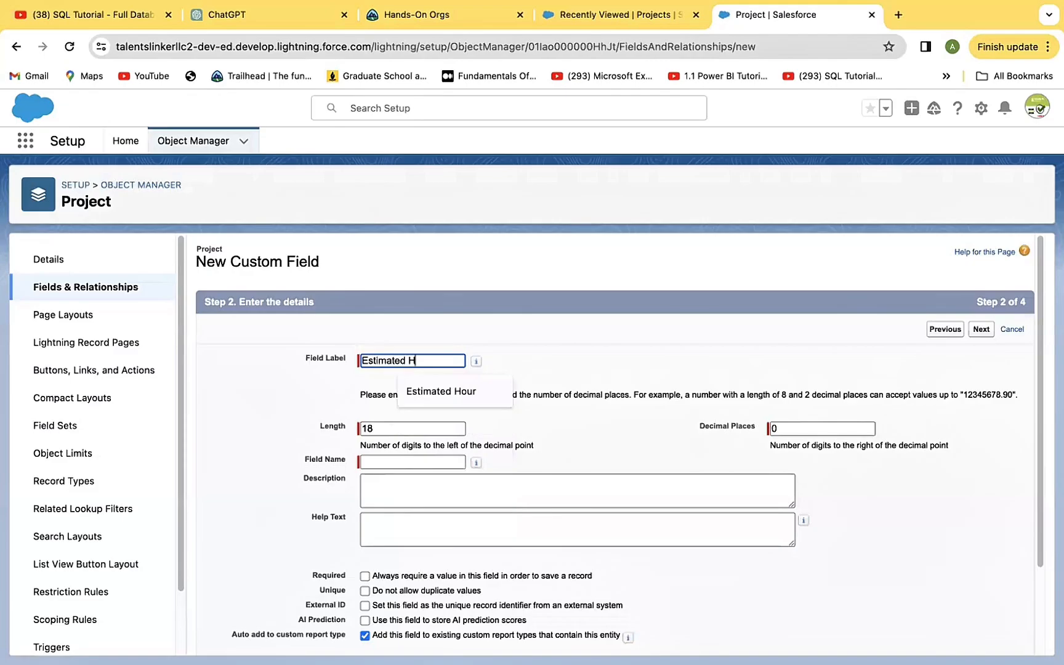
{"action": "type", "text": "our"}
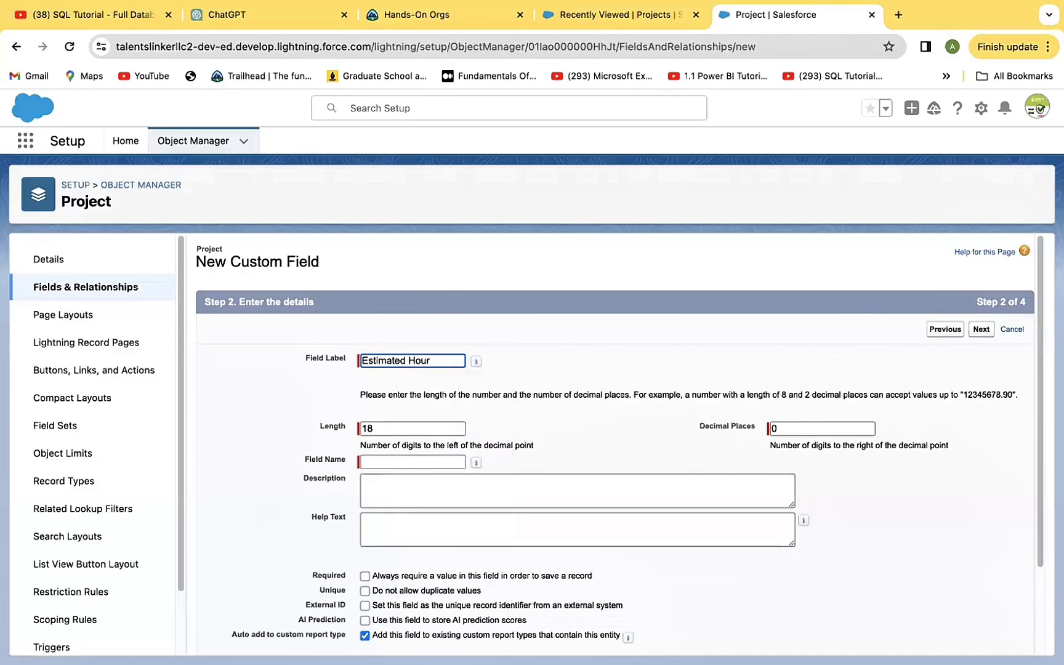
{"action": "left_click", "coordinate": [377, 426]}
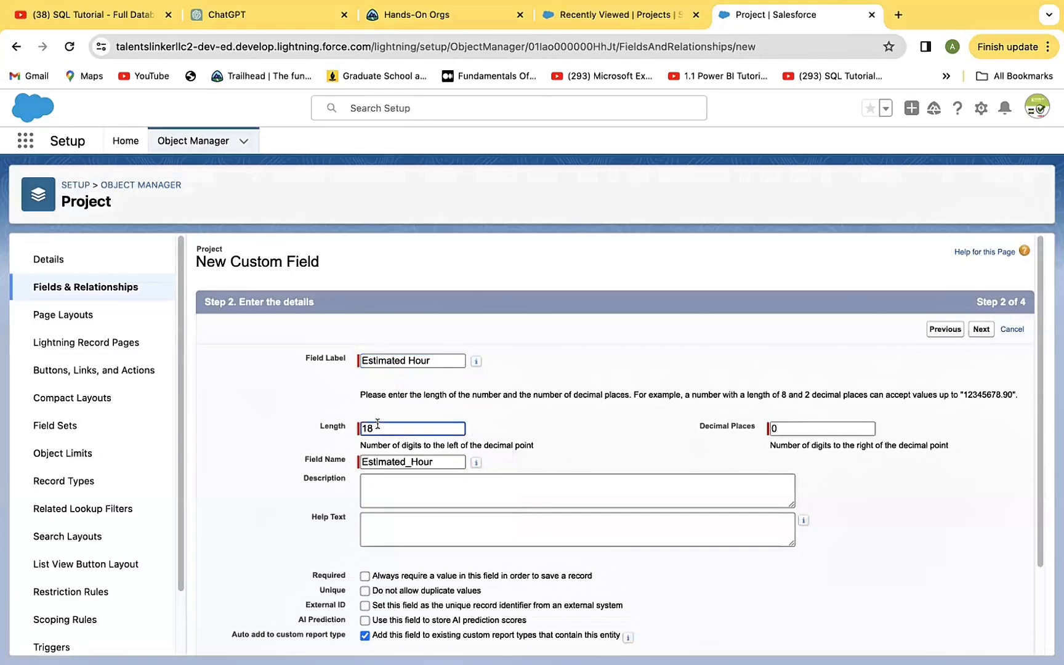
{"action": "key", "text": "BackSpace"}
{"action": "key", "text": "BackSpace"}
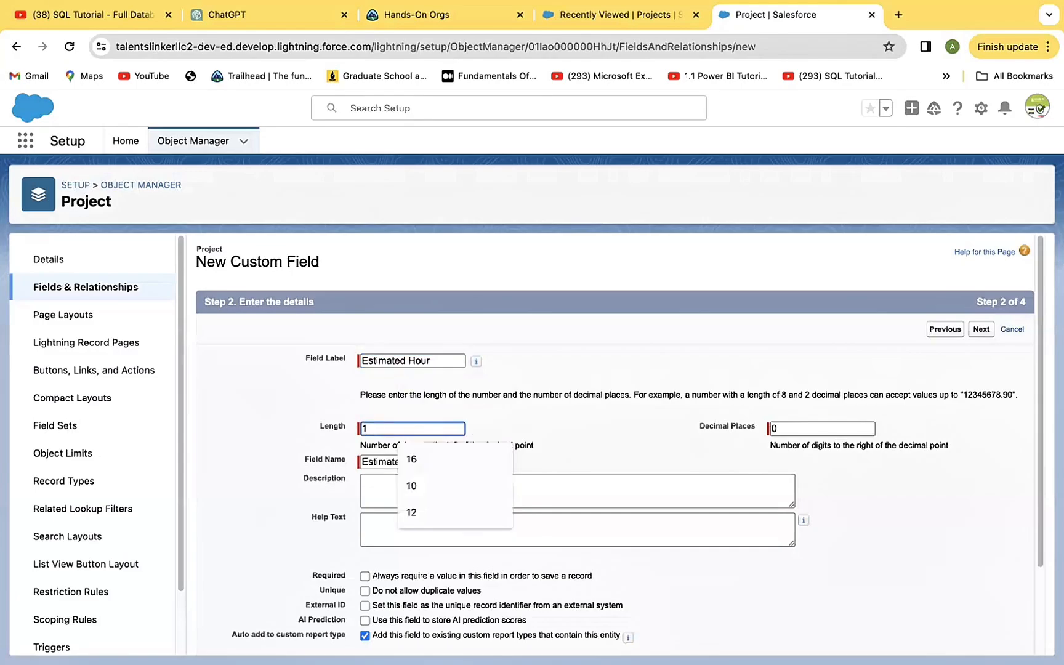
{"action": "left_click", "coordinate": [430, 359]}
{"action": "type", "text": "s"}
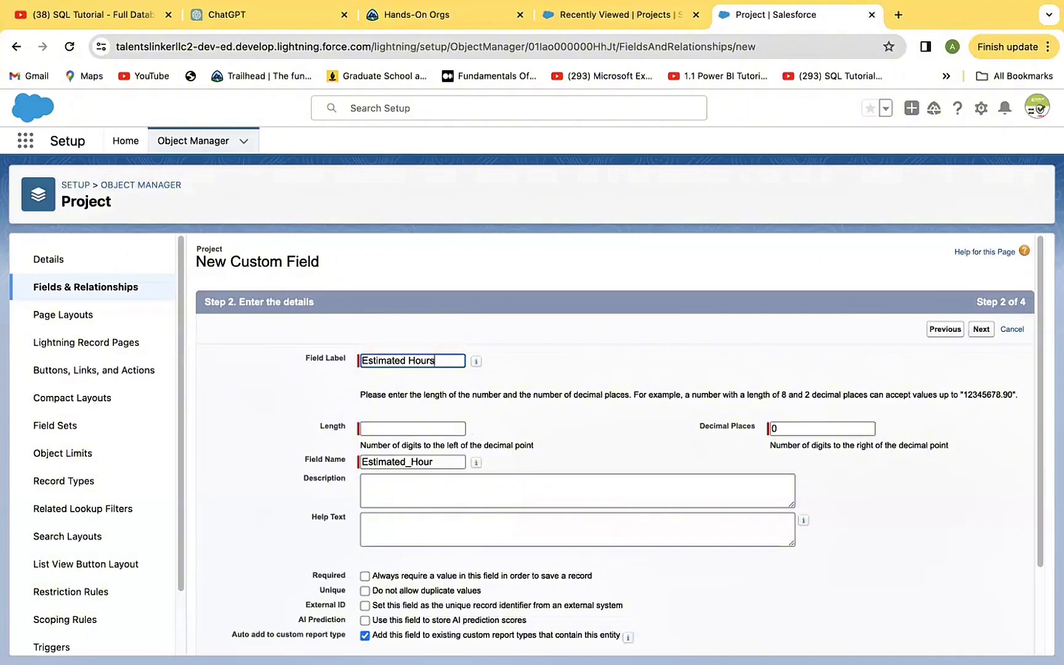
Step: Set the Estimated Hours field's length to 7 and its decimal places to 2
{"action": "left_click", "coordinate": [396, 423]}
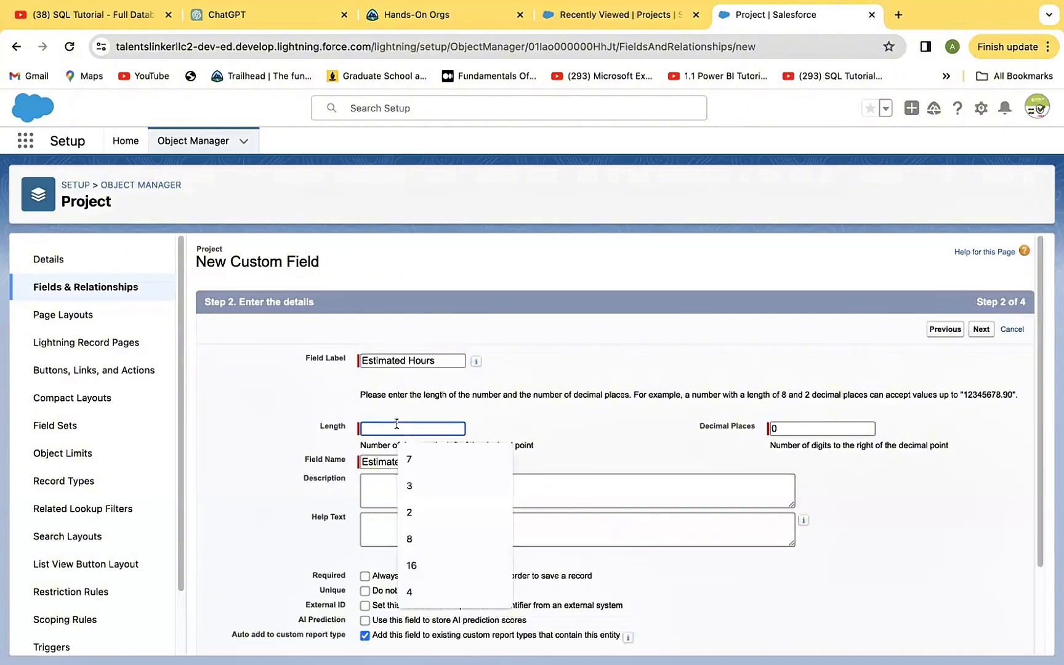
{"action": "left_click", "coordinate": [436, 357]}
{"action": "left_click", "coordinate": [392, 424]}
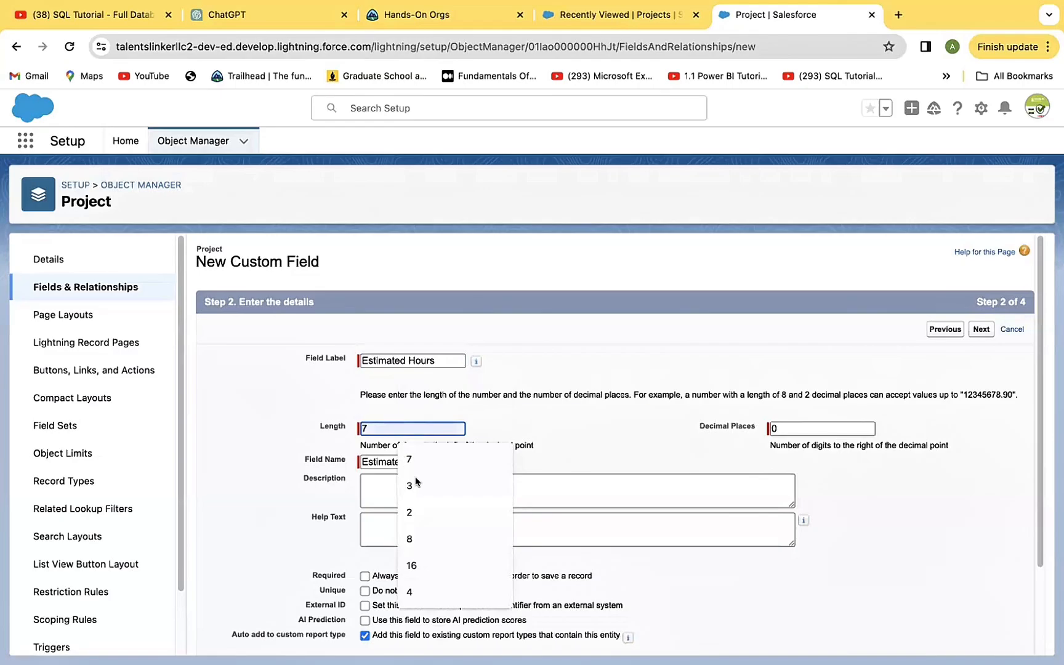
{"action": "left_click", "coordinate": [407, 459]}
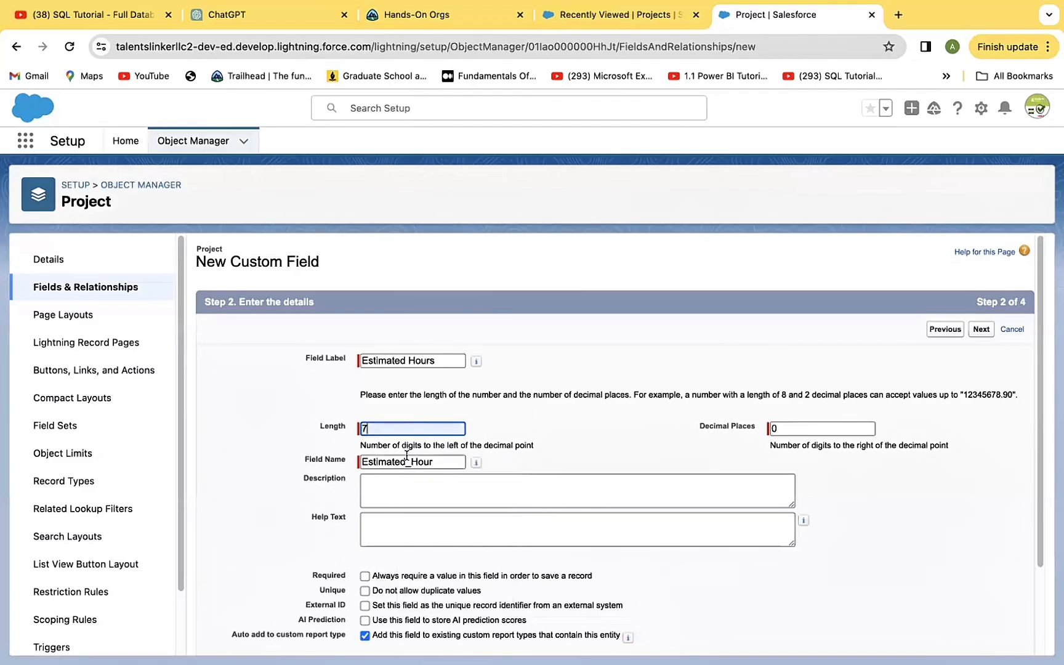
{"action": "left_click", "coordinate": [782, 428]}
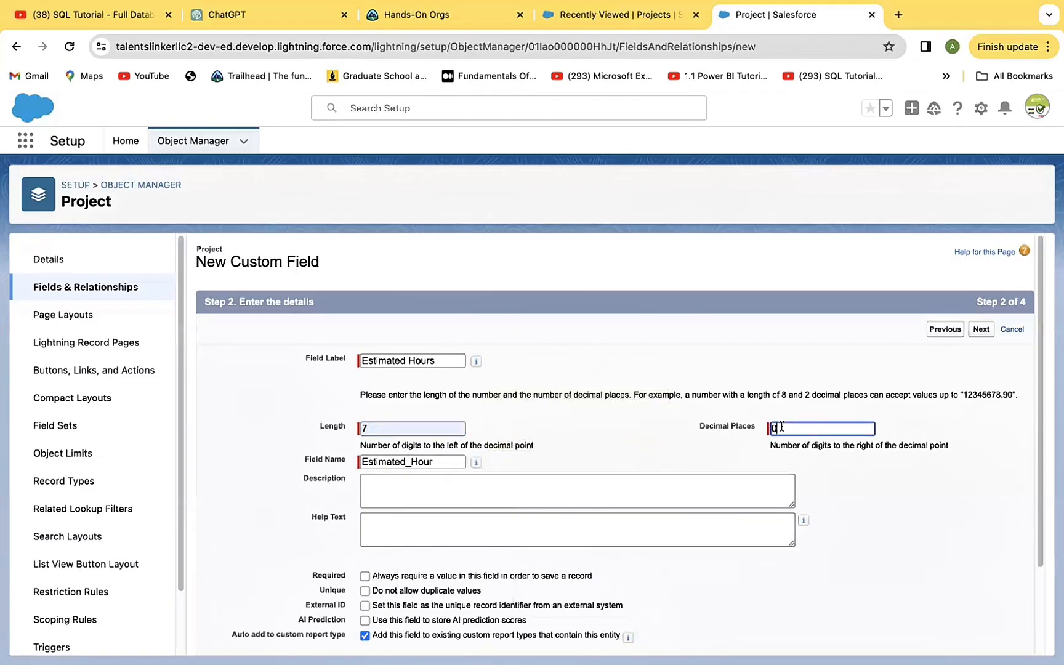
{"action": "key", "text": "BackSpace"}
{"action": "left_click", "coordinate": [1041, 615]}
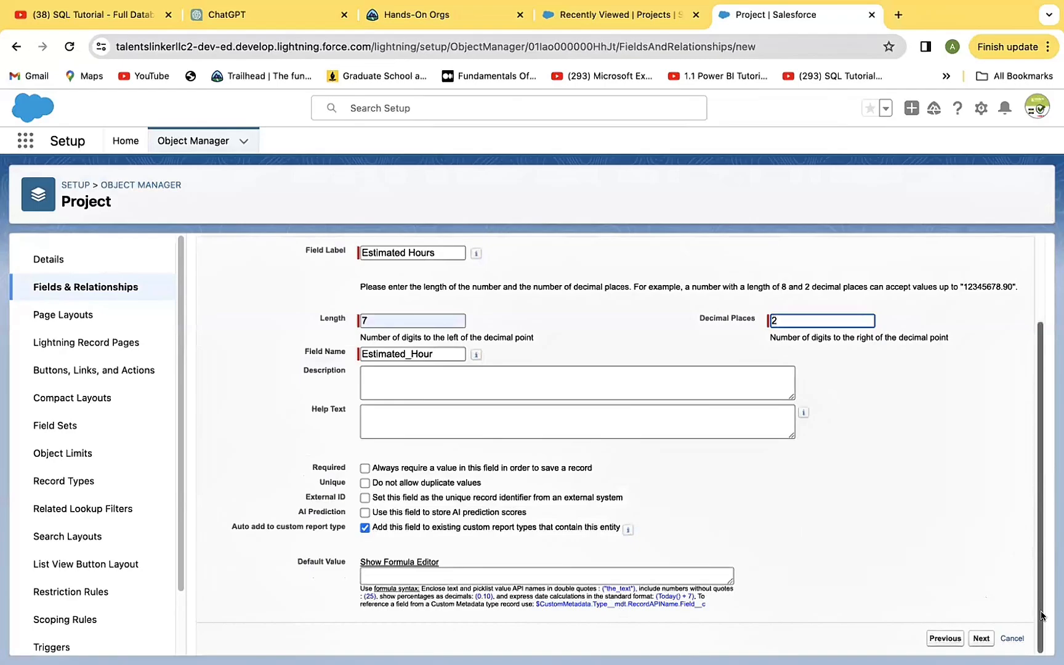
Step: Save Estimated Hours with the default field-level security and Project Layout assignment, continuing directly to another new field
{"action": "left_click", "coordinate": [978, 638]}
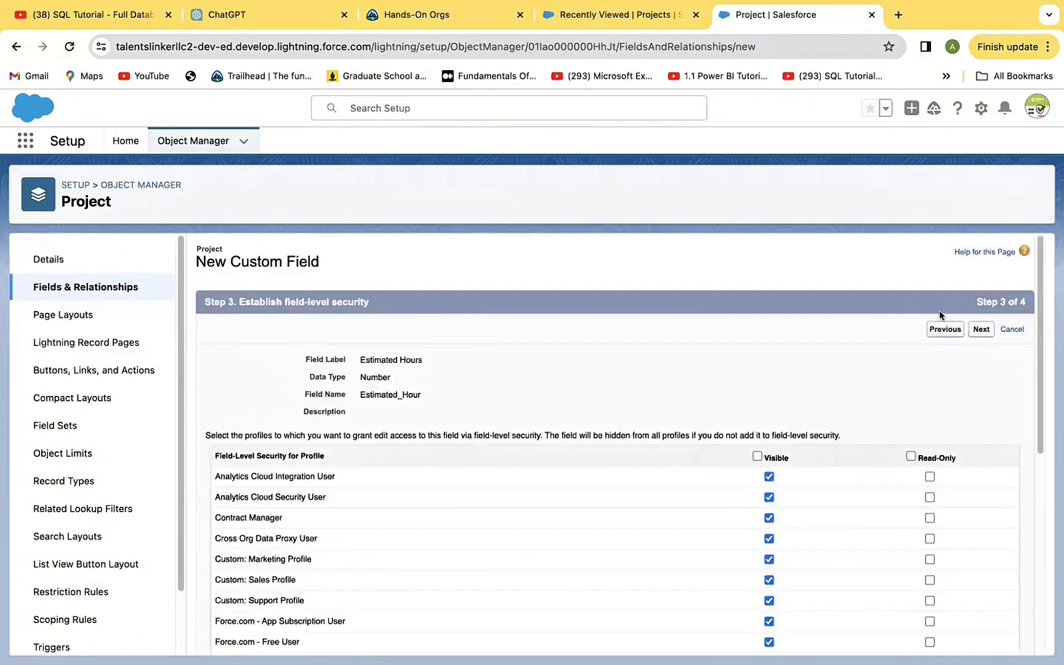
{"action": "left_click", "coordinate": [978, 329]}
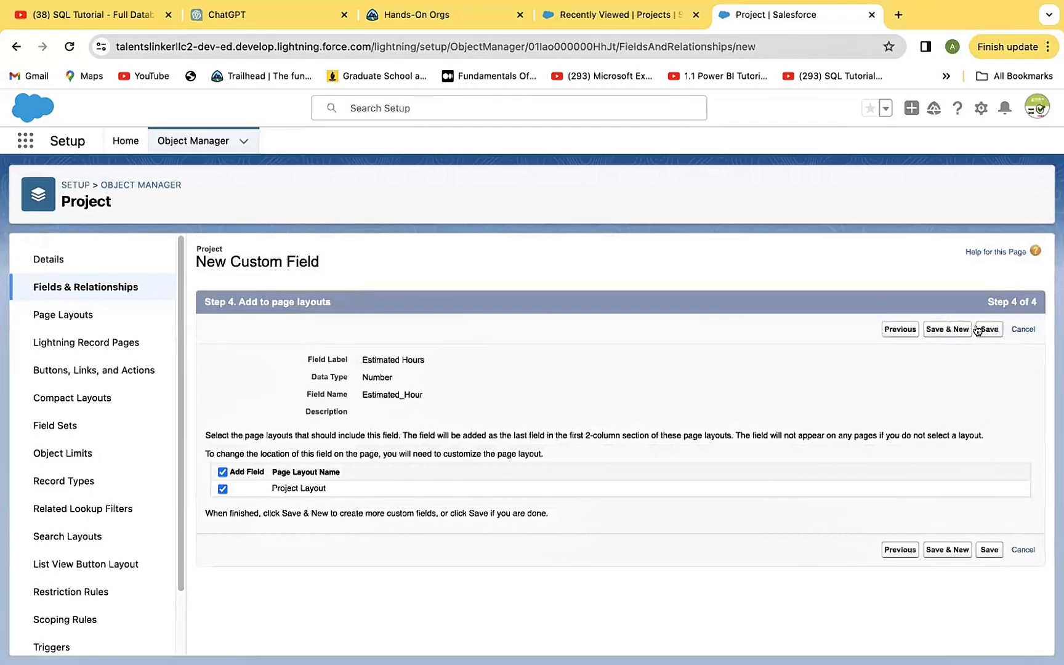
{"action": "left_click", "coordinate": [937, 549]}
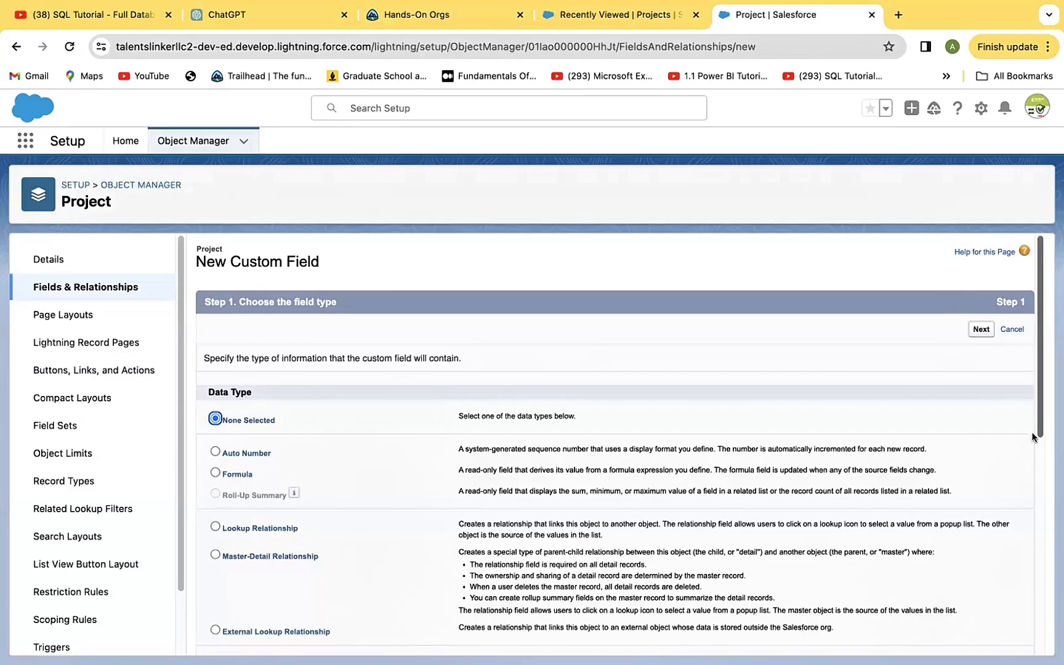
Step: Choose the Number data type for the next custom field on the Project object
{"action": "left_click", "coordinate": [1035, 460]}
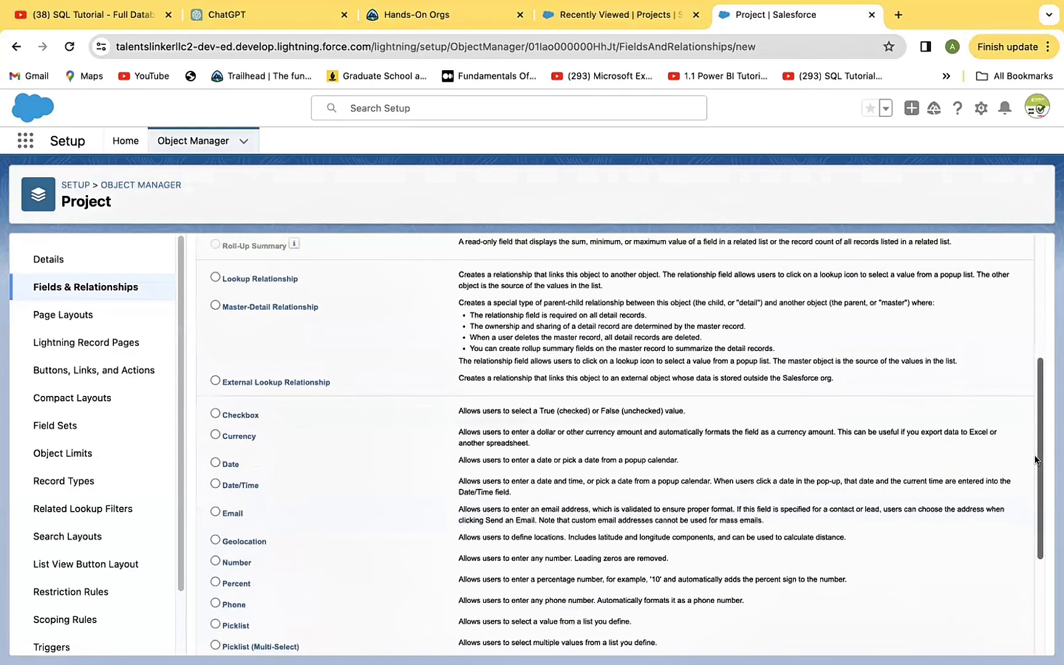
{"action": "left_click_drag", "start_coordinate": [1035, 460], "coordinate": [1039, 488]}
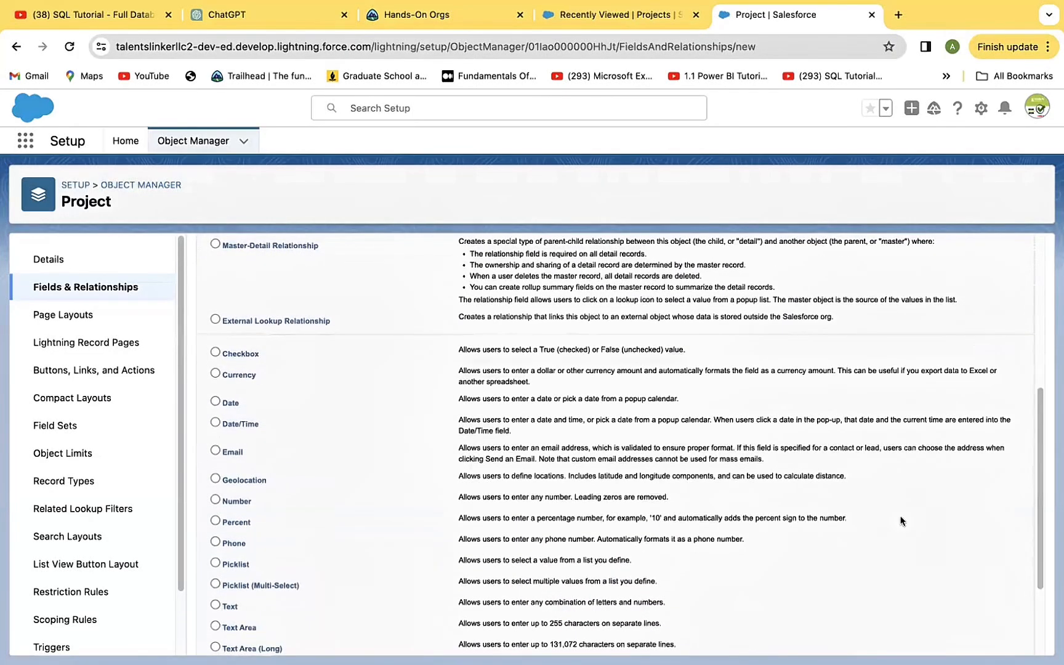
{"action": "left_click", "coordinate": [214, 498]}
{"action": "left_click_drag", "start_coordinate": [1039, 545], "coordinate": [1045, 641]}
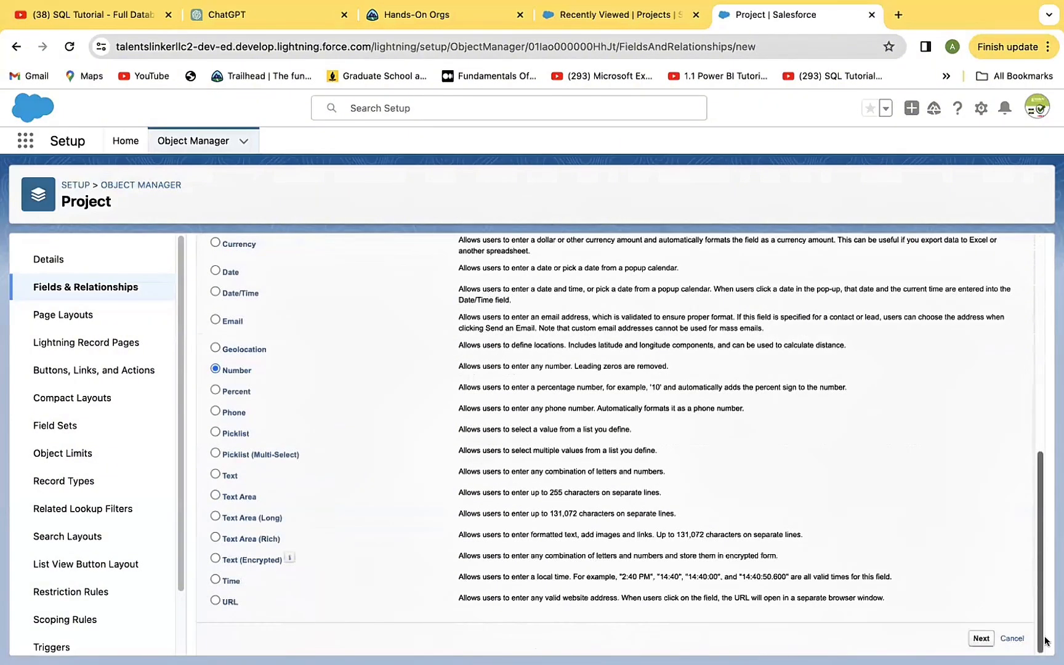
{"action": "left_click", "coordinate": [977, 639]}
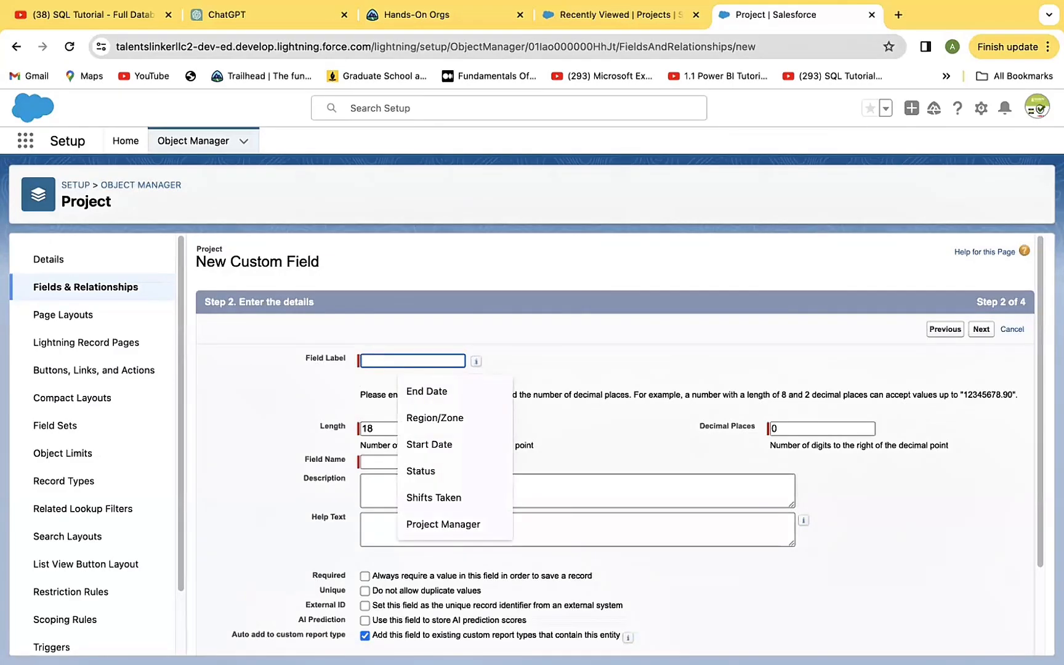
Step: Label the number field Actual Hours with the field name Actual_Hours
{"action": "type", "text": "Actu"}
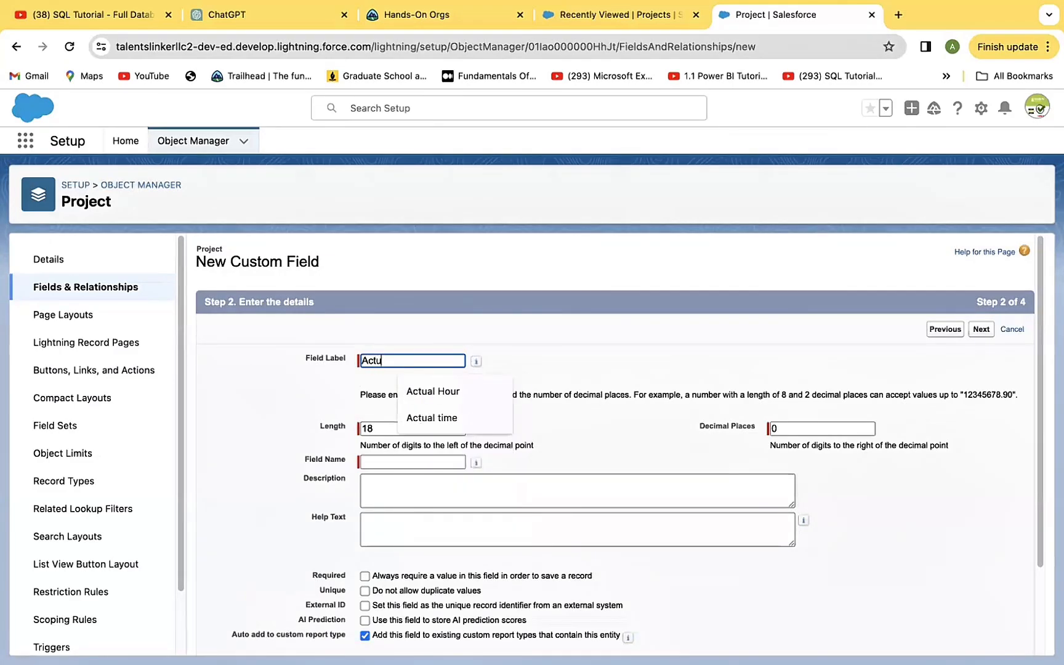
{"action": "type", "text": "al"}
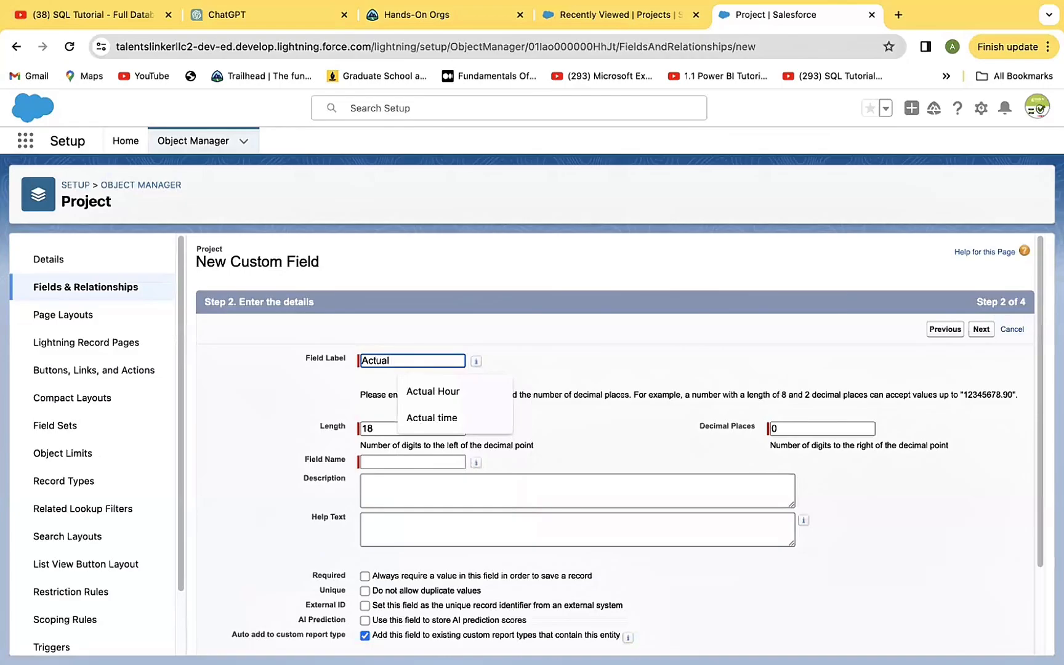
{"action": "type", "text": " Hour"}
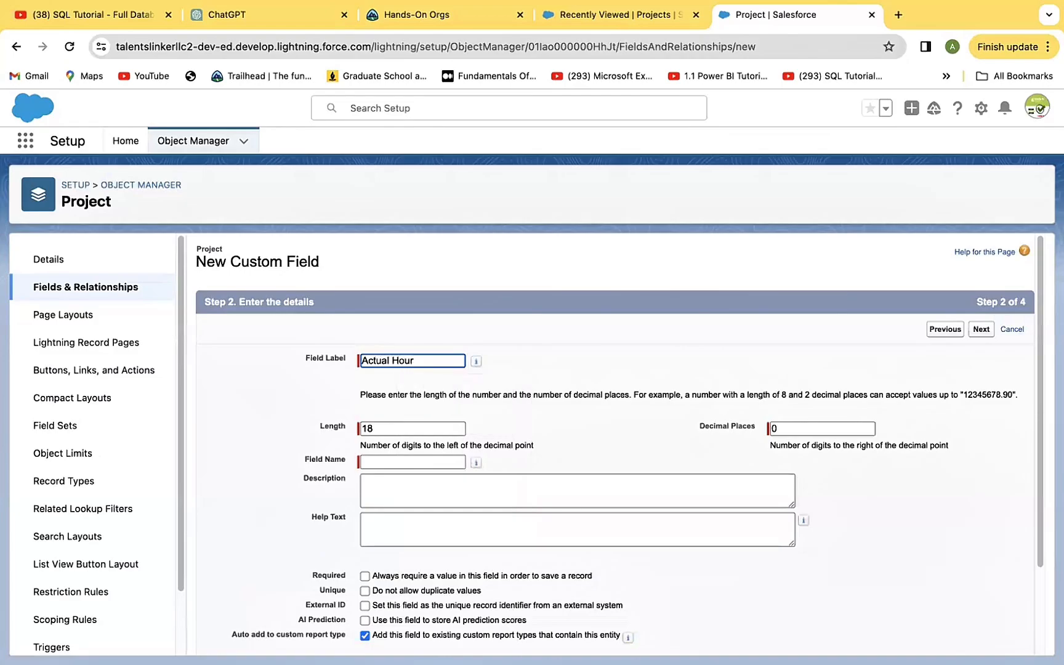
{"action": "type", "text": "s"}
{"action": "left_click", "coordinate": [400, 457]}
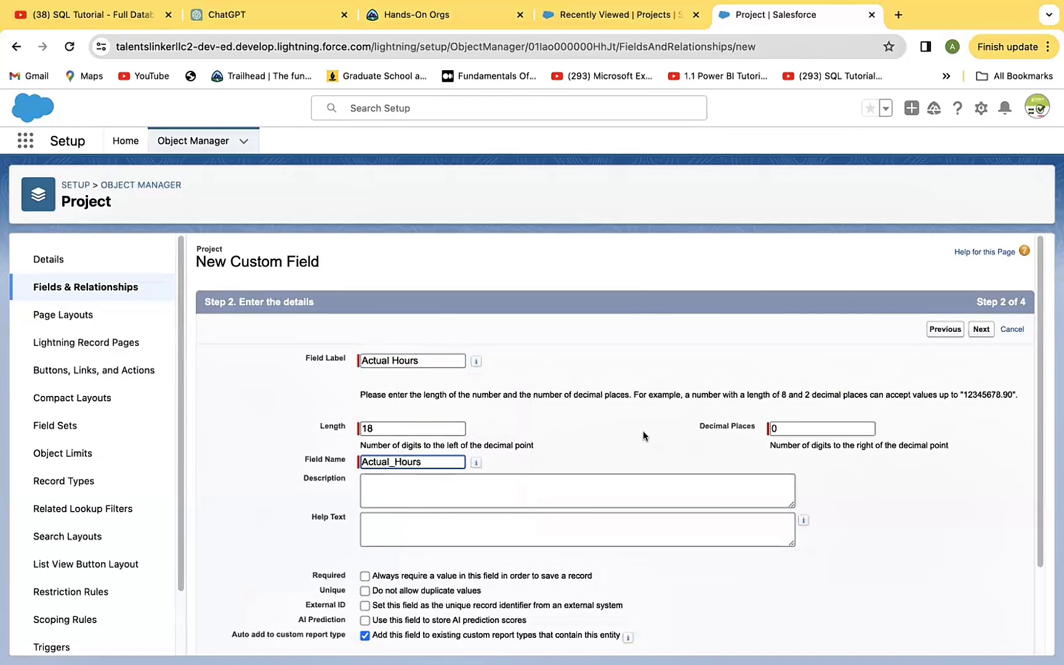
Step: Set the Actual Hours field's length to 7 and its decimal places to 2
{"action": "left_click", "coordinate": [392, 427]}
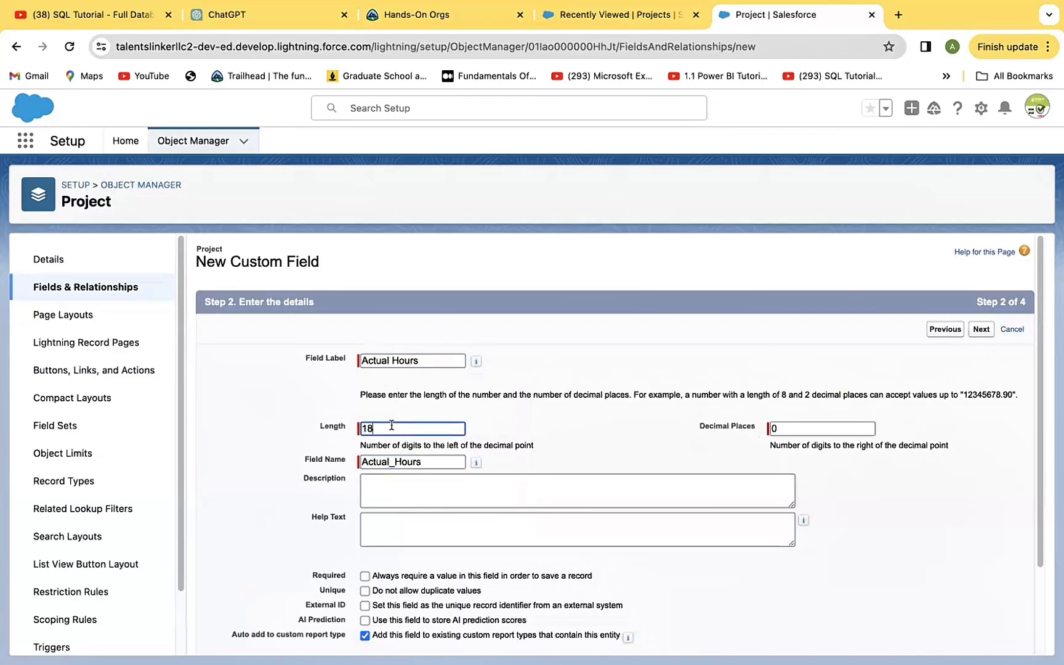
{"action": "key", "text": "BackSpace"}
{"action": "key", "text": "BackSpace"}
{"action": "type", "text": "7"}
{"action": "left_click", "coordinate": [784, 427]}
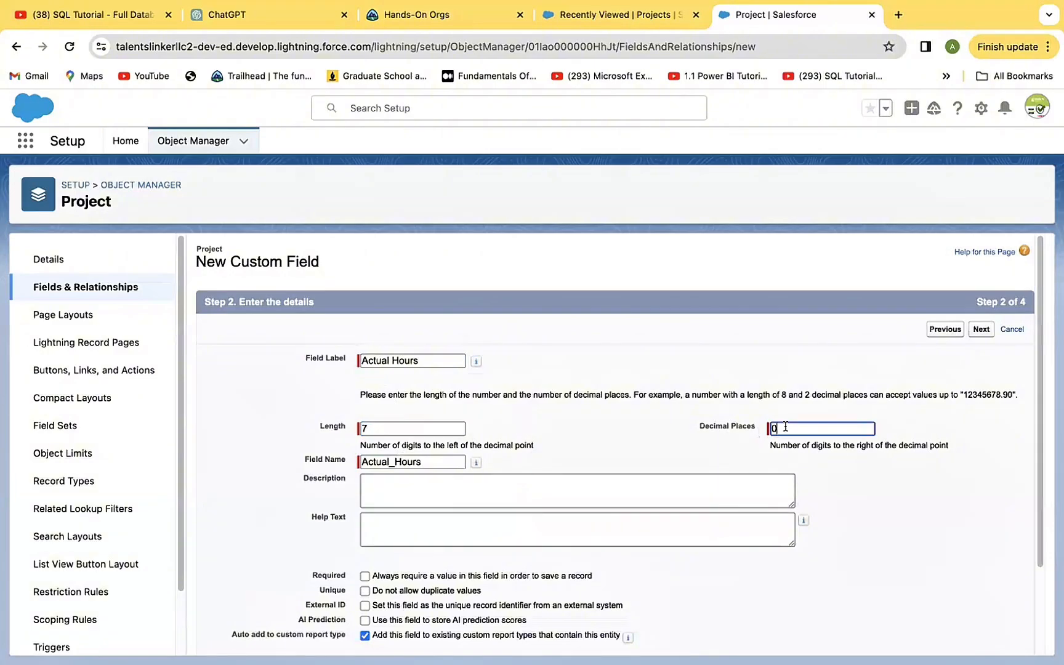
{"action": "key", "text": "BackSpace"}
{"action": "type", "text": "2"}
{"action": "scroll", "coordinate": [1039, 563], "scroll_direction": "down", "scroll_amount": 3}
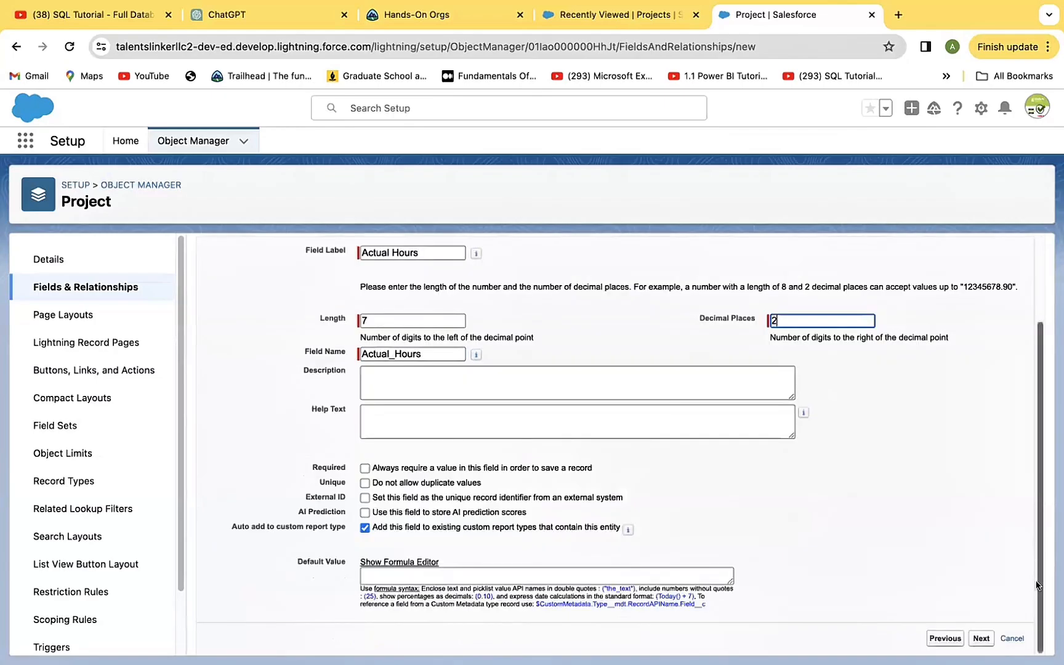
Step: Save Actual Hours with the default field-level security and Project Layout assignment, continuing directly to another new field
{"action": "left_click", "coordinate": [980, 640]}
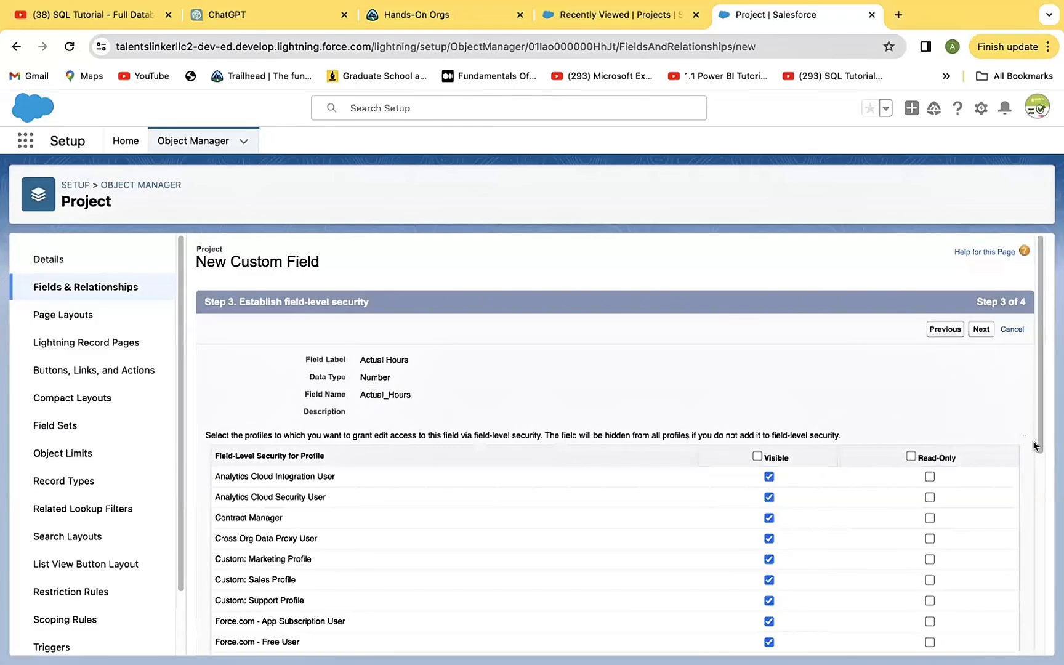
{"action": "left_click", "coordinate": [975, 328]}
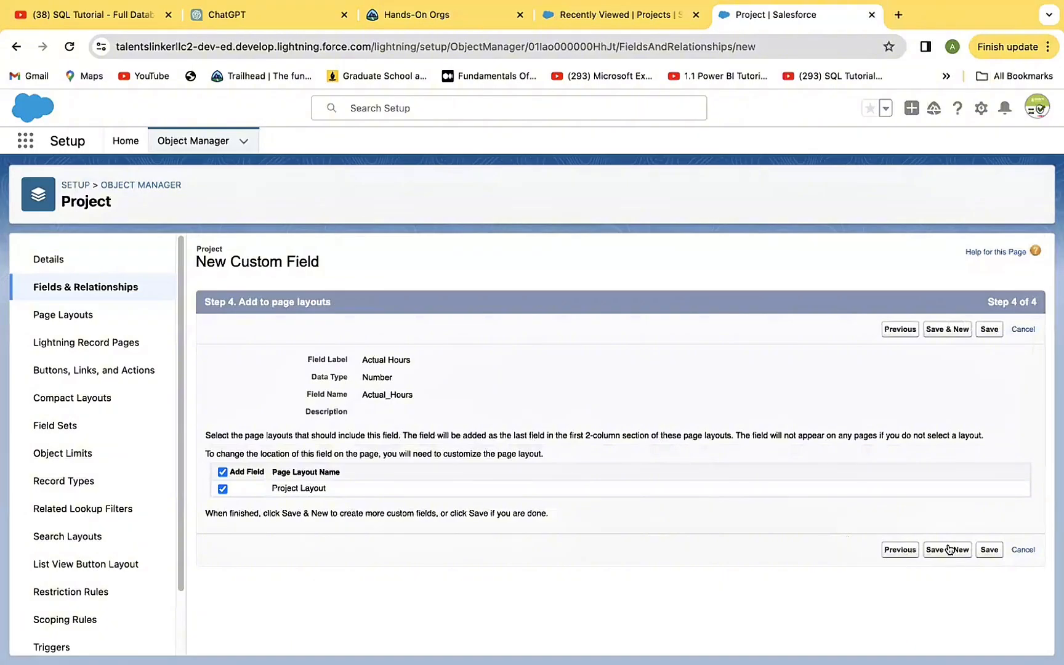
{"action": "left_click", "coordinate": [948, 549]}
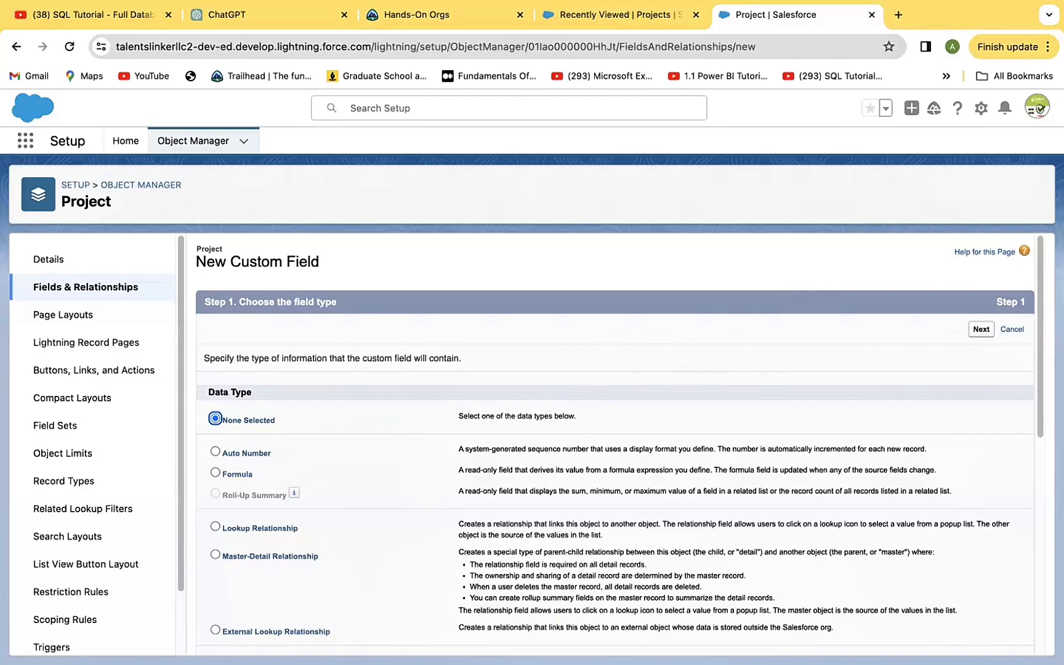
Step: Choose the Currency data type for the next custom field on the Project object
{"action": "scroll", "coordinate": [593, 395], "scroll_direction": "down", "scroll_amount": 3}
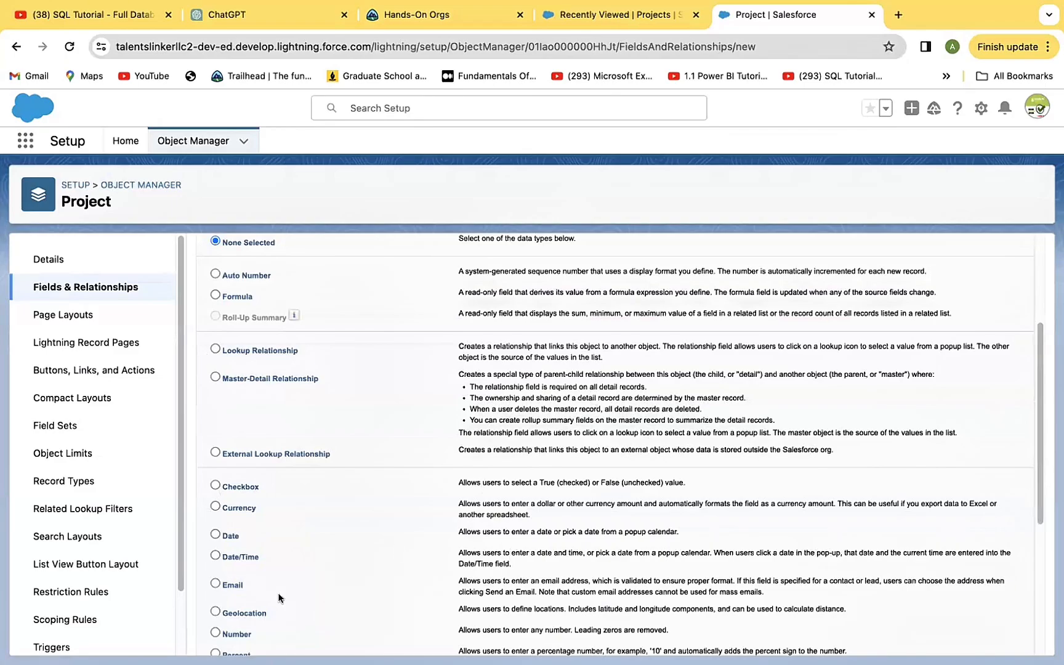
{"action": "left_click", "coordinate": [215, 506]}
{"action": "left_click_drag", "start_coordinate": [1040, 496], "coordinate": [1038, 614]}
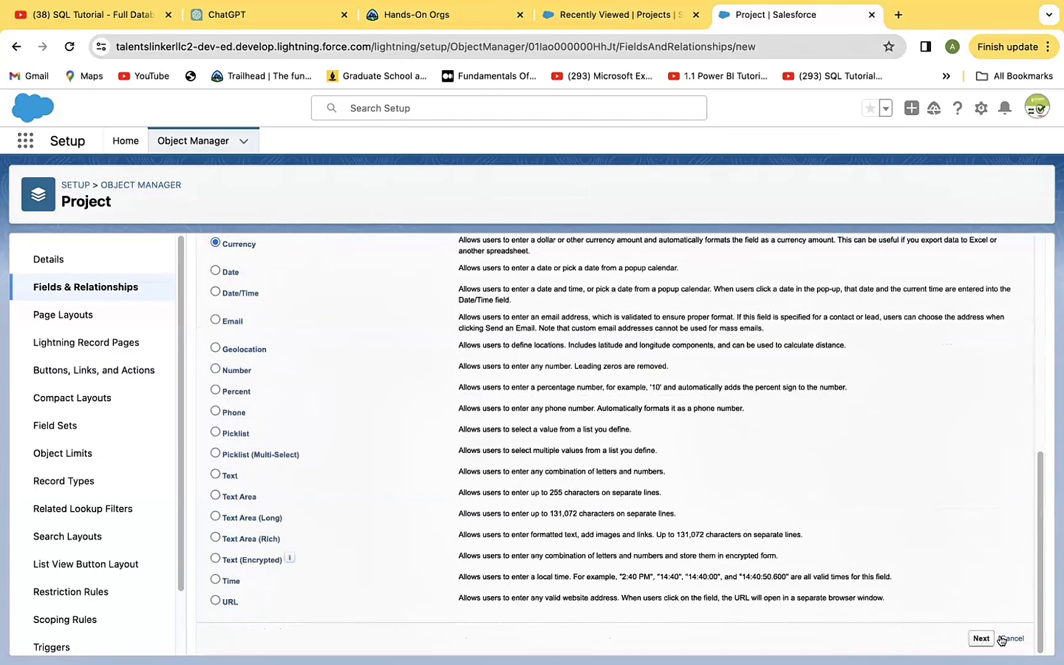
{"action": "left_click", "coordinate": [980, 638]}
Step: Label the currency field Estimated Cost with the field name Estimated_Cost
{"action": "left_click", "coordinate": [405, 357]}
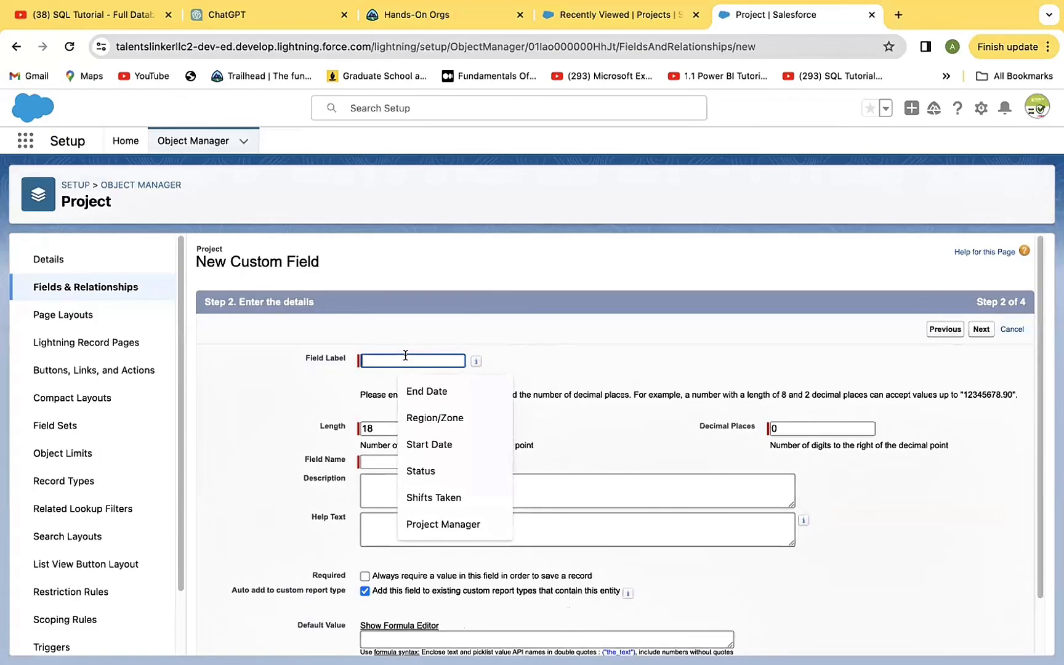
{"action": "type", "text": "Es"}
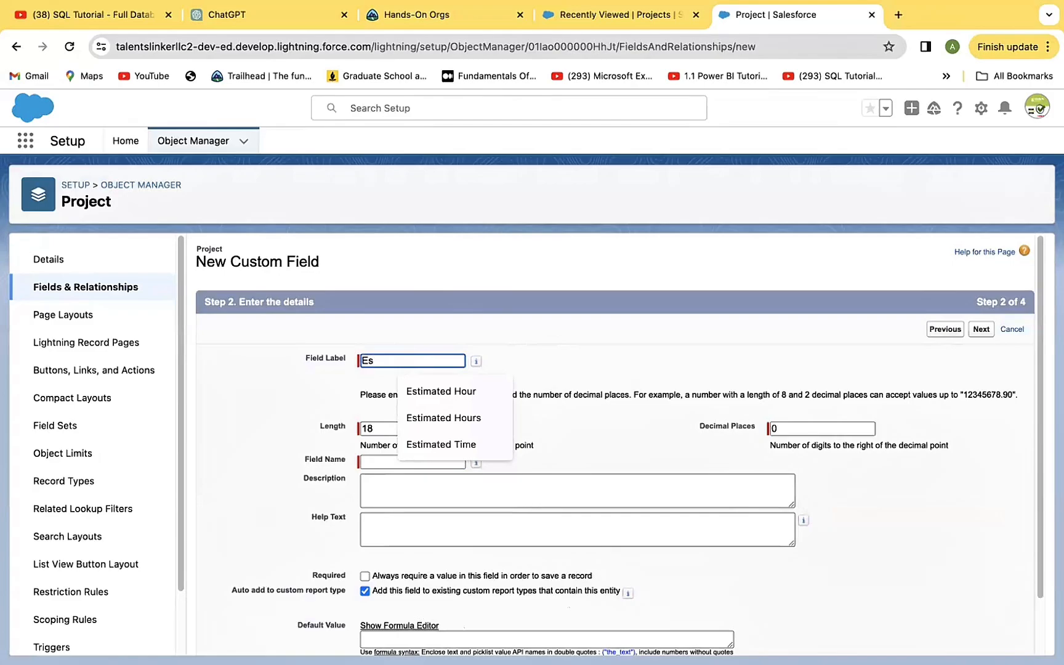
{"action": "type", "text": "tima"}
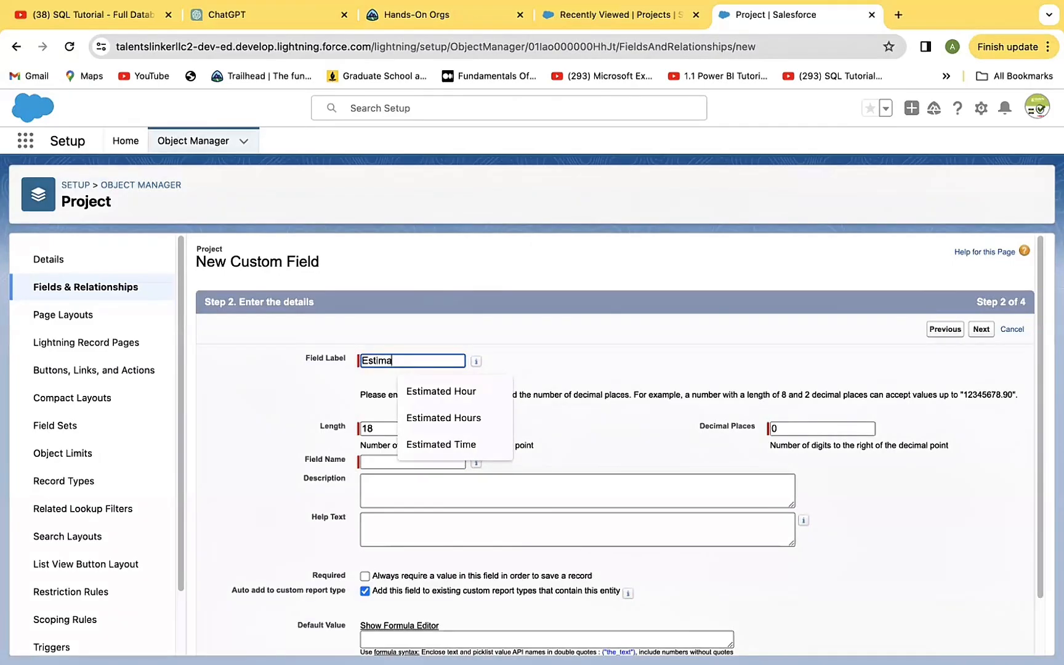
{"action": "type", "text": "ted"}
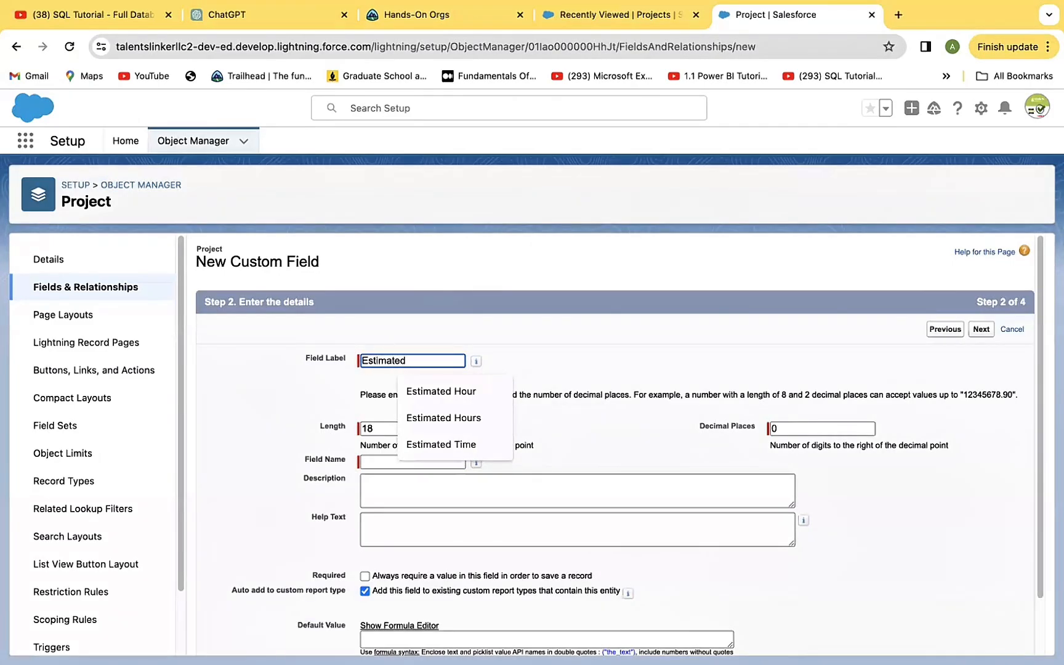
{"action": "type", "text": " Cost"}
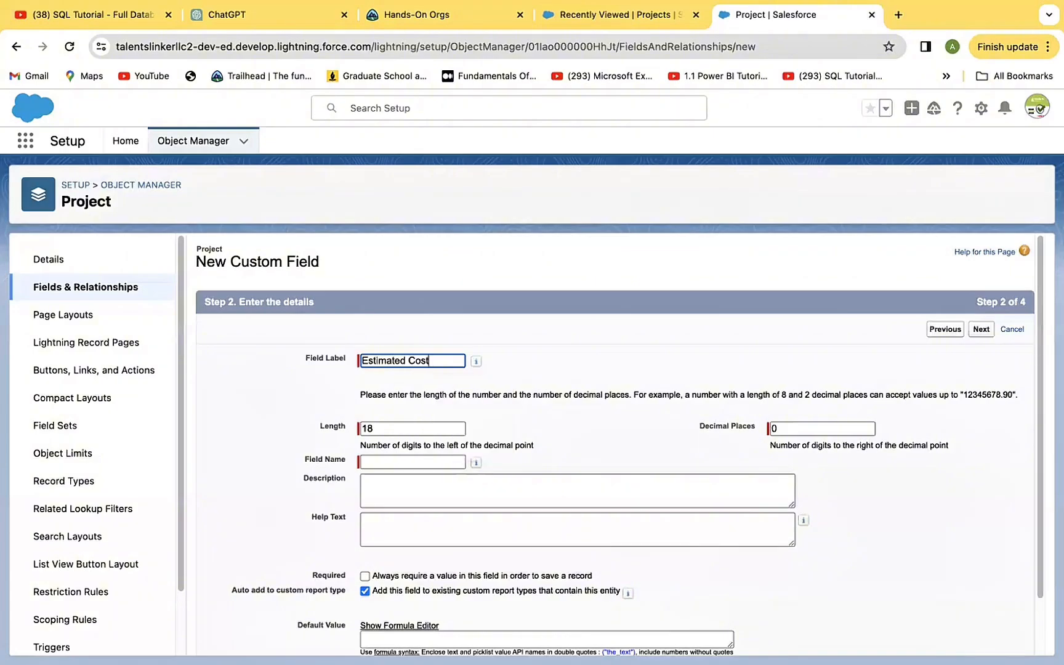
{"action": "left_click", "coordinate": [398, 422]}
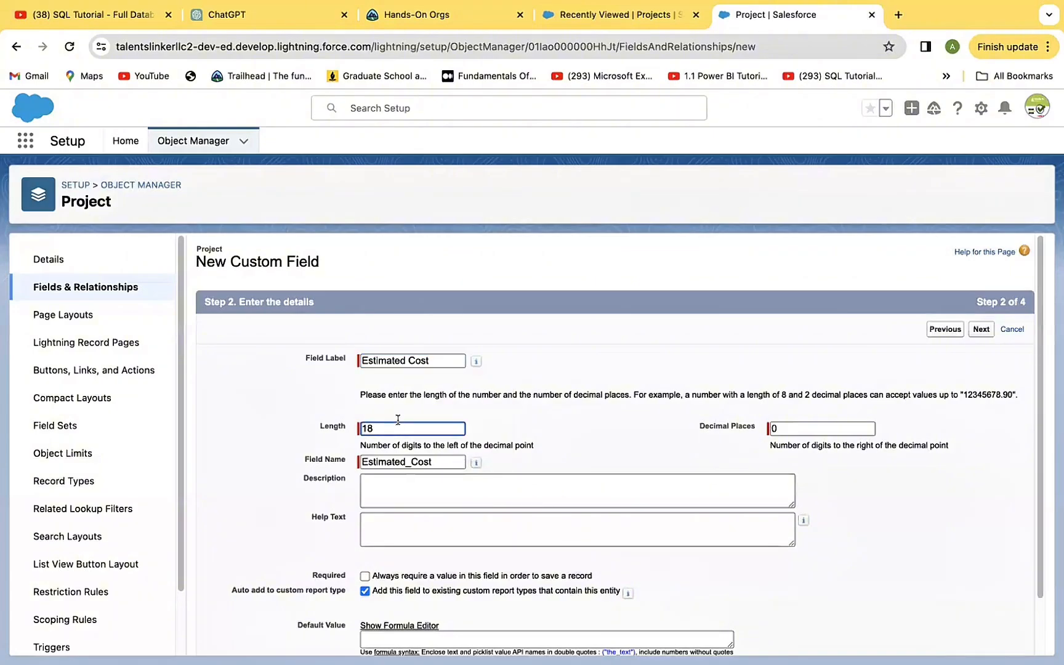
Step: Set the Estimated Cost field's length to 16 and its decimal places to 2
{"action": "left_click", "coordinate": [395, 425]}
{"action": "key", "text": "BackSpace"}
{"action": "key", "text": "BackSpace"}
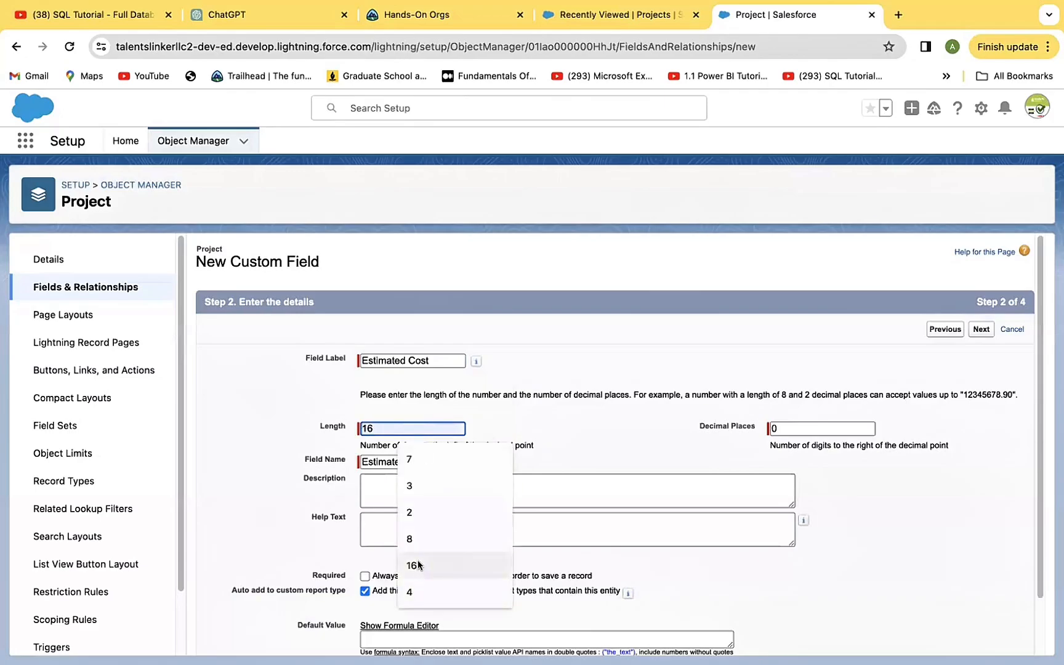
{"action": "left_click", "coordinate": [413, 565]}
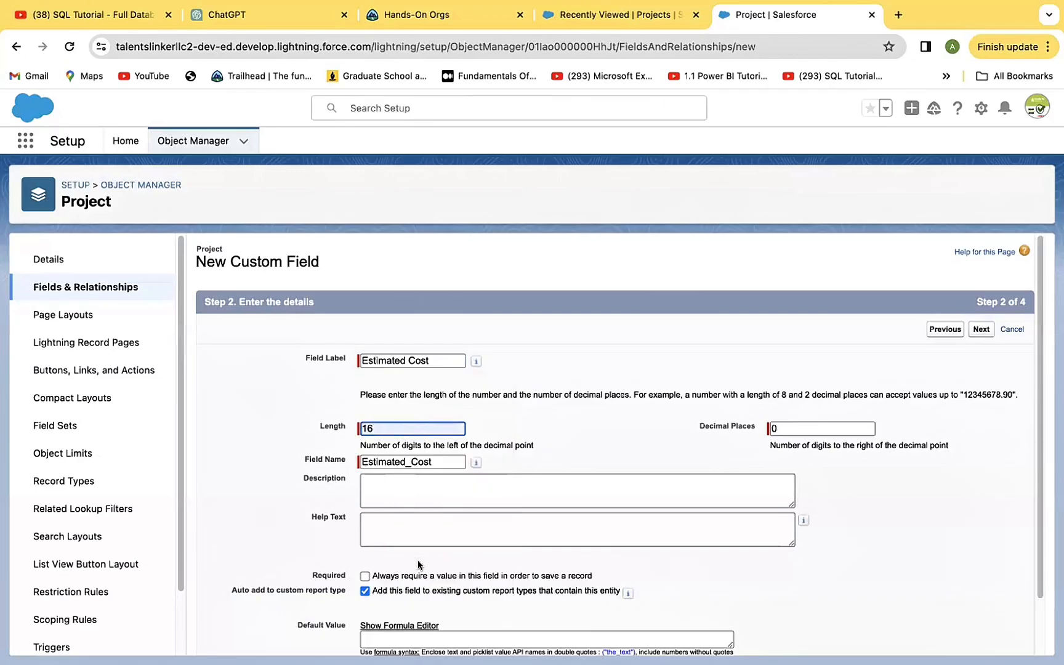
{"action": "left_click", "coordinate": [784, 426]}
{"action": "key", "text": "BackSpace"}
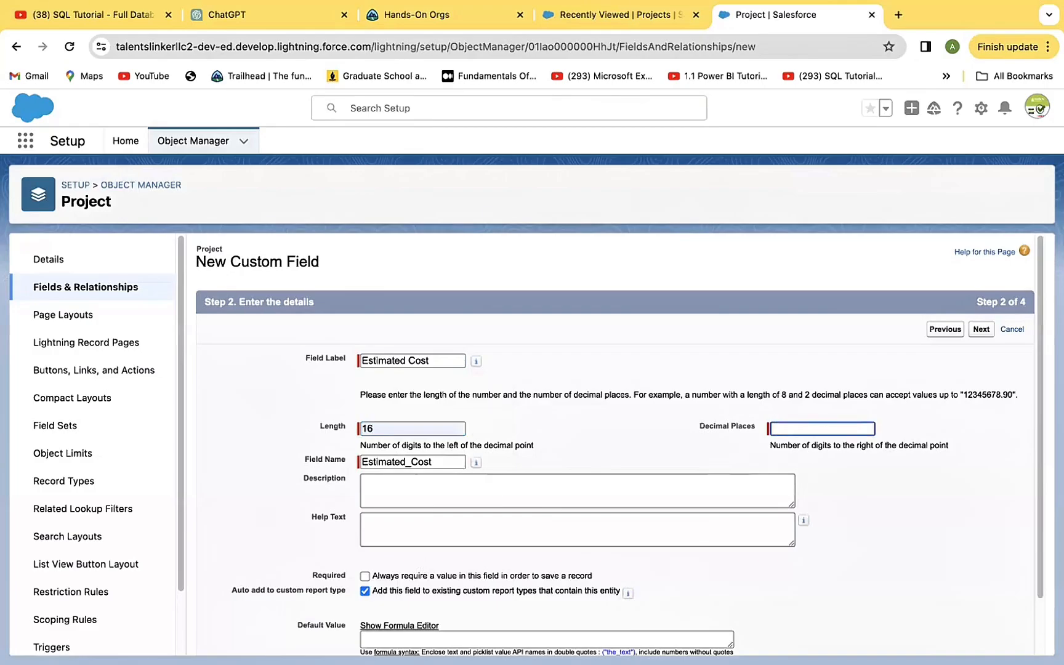
{"action": "type", "text": "2"}
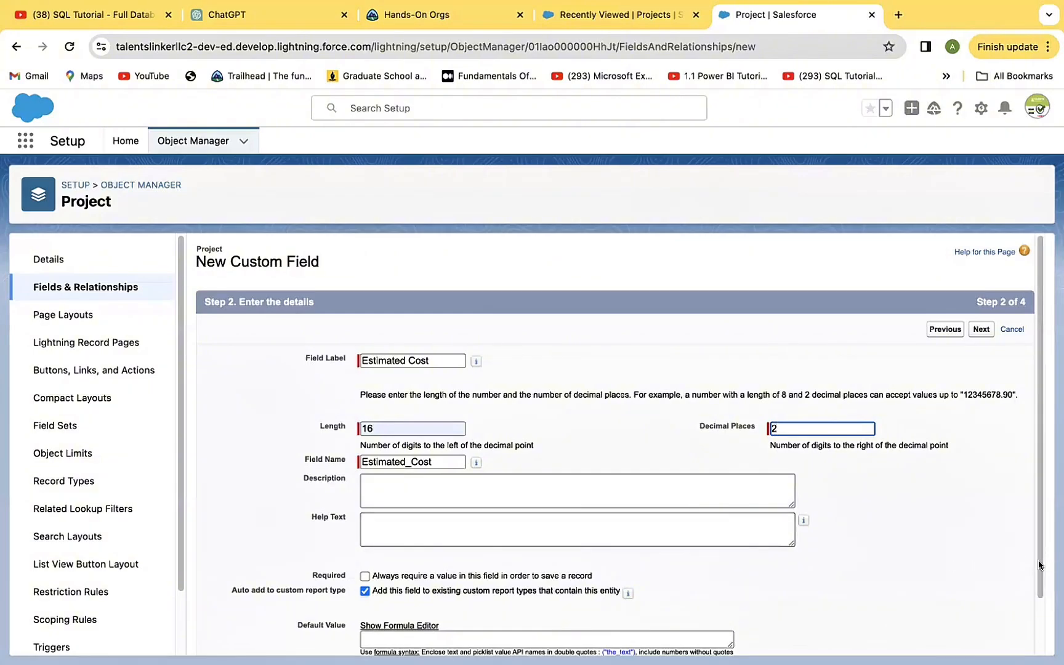
{"action": "scroll", "coordinate": [1035, 567], "scroll_direction": "down", "scroll_amount": 2}
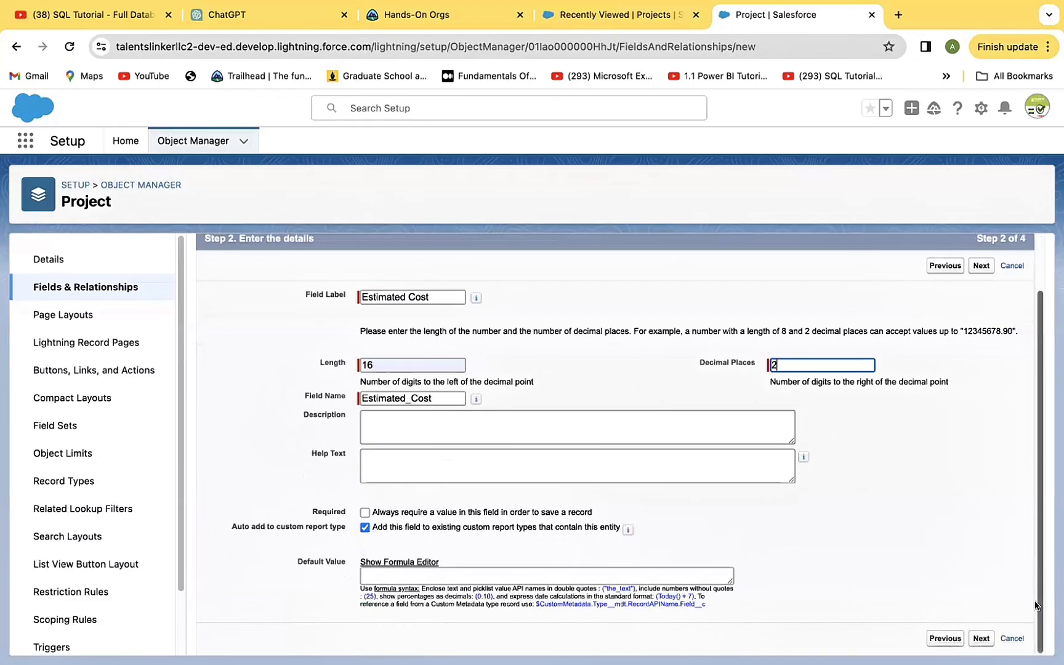
Step: Accept the default field-level security for the Estimated Cost field and proceed to its page layout assignment
{"action": "left_click", "coordinate": [978, 639]}
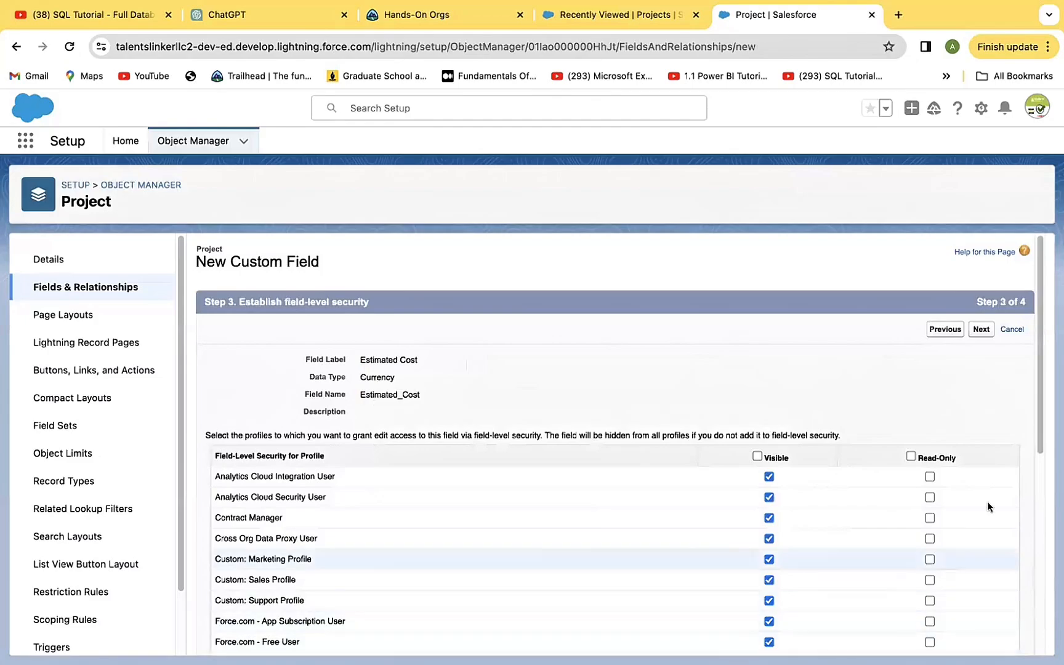
{"action": "left_click", "coordinate": [978, 329]}
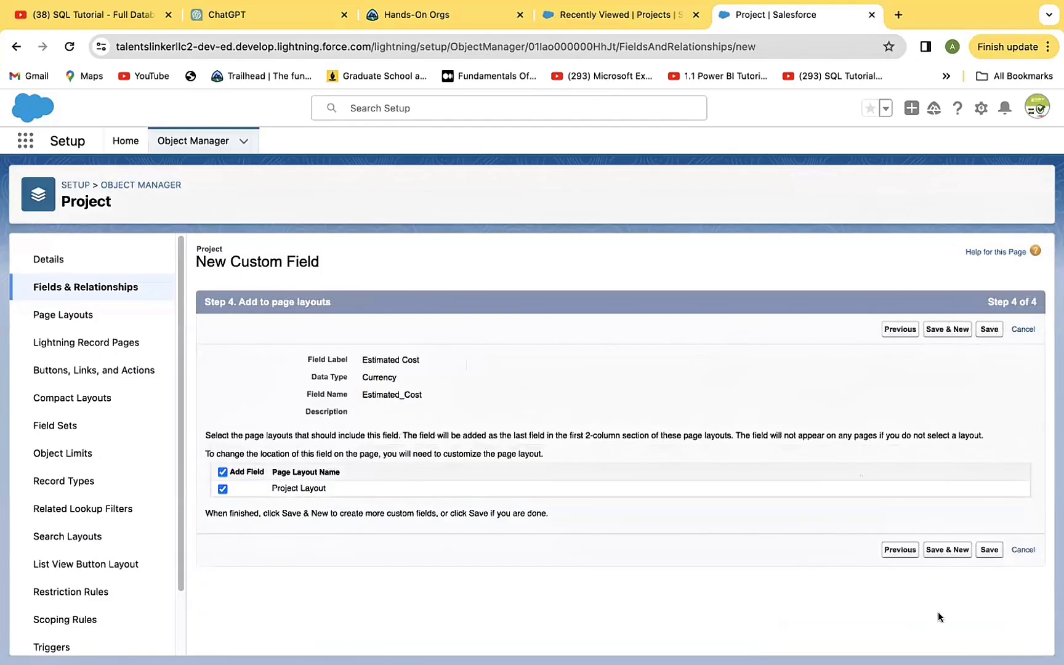